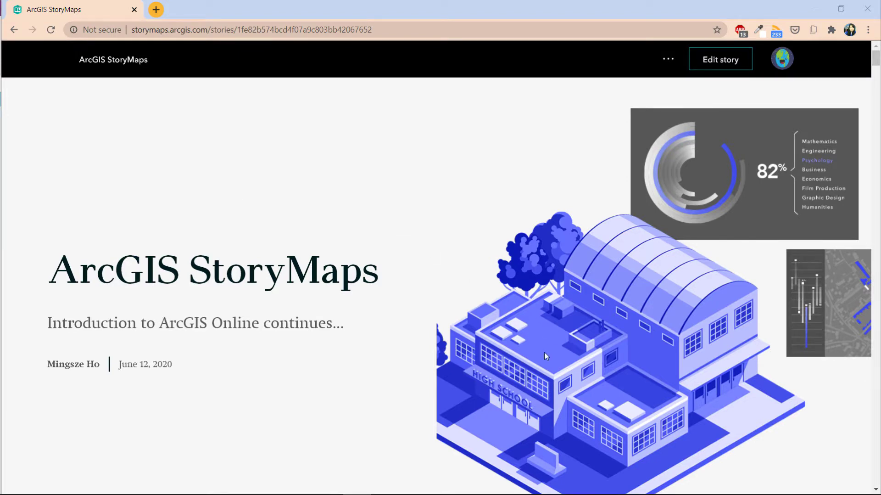
- Scroll down to the embedded What's a StoryMap? story and activate it for interaction
scroll(309, 356, down, 5)
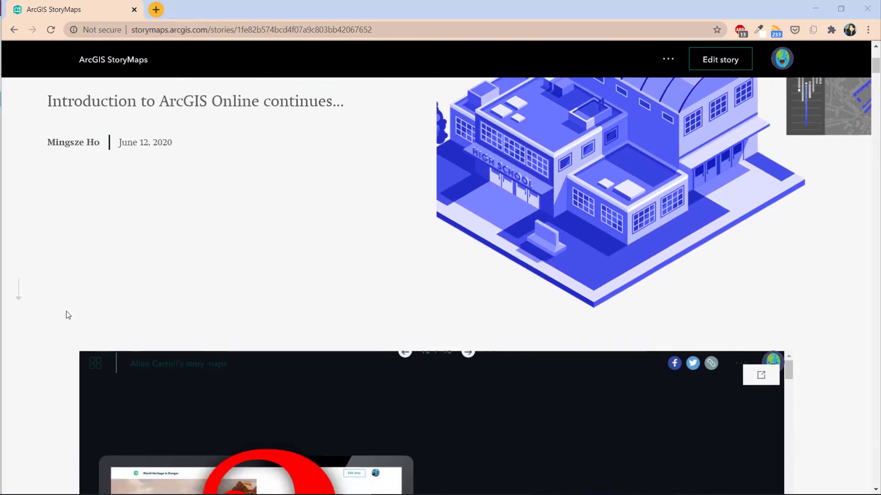
scroll(68, 315, down, 5)
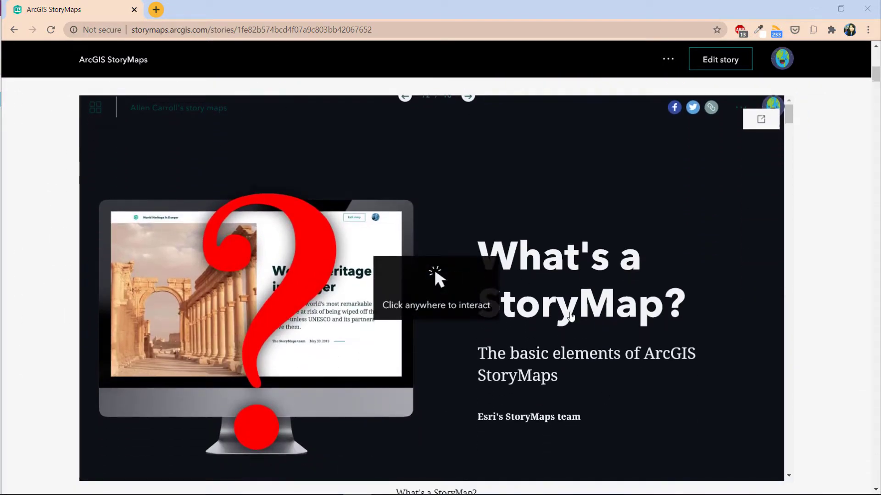
click(585, 335)
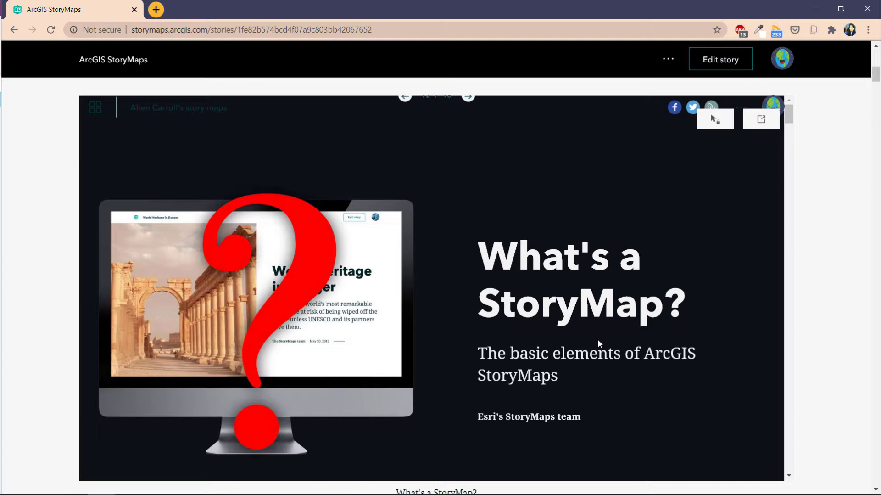
- Advance the embedded slides past interactive builders to 'StoryMaps are hosted by Esri in the cloud.'
scroll(599, 342, down, 5)
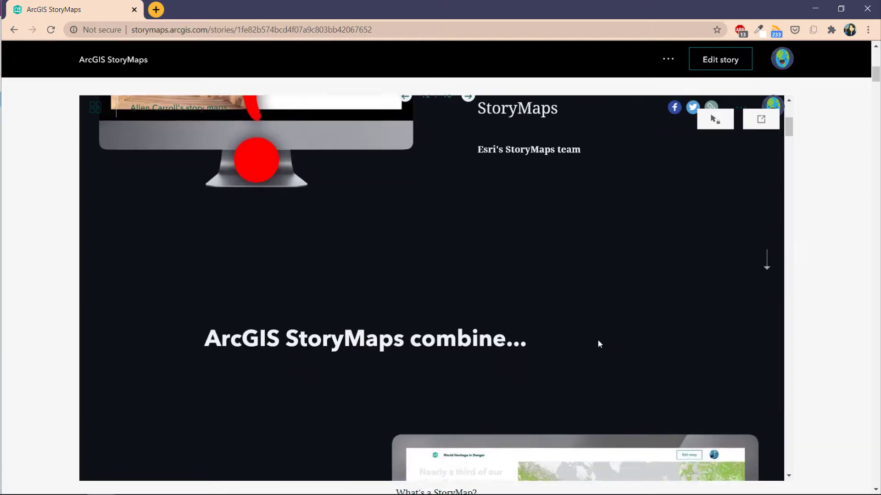
scroll(598, 339, down, 3)
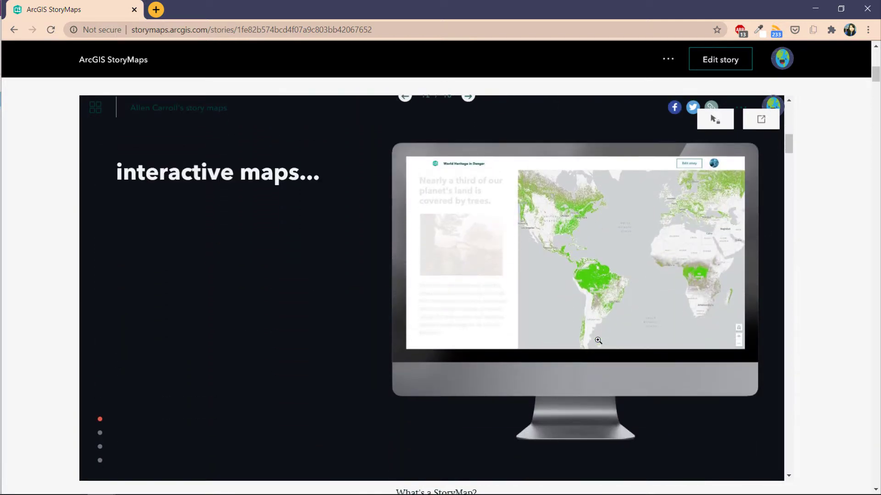
scroll(598, 339, down, 5)
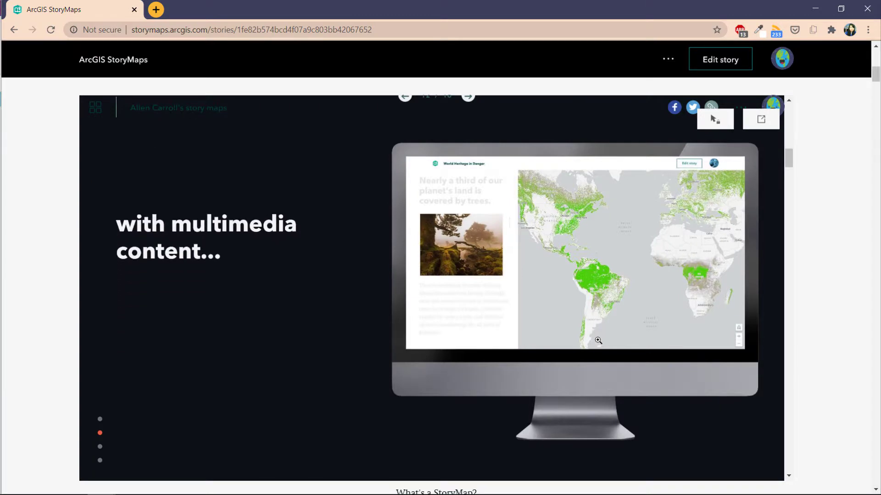
scroll(599, 340, down, 5)
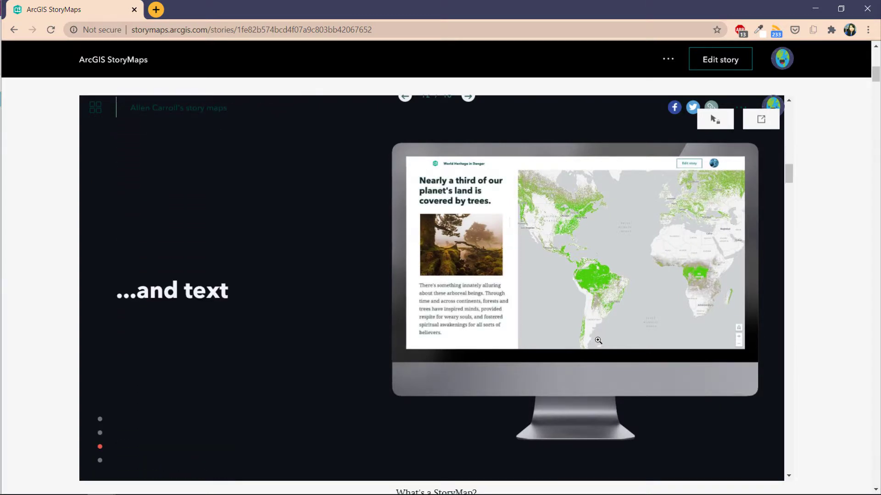
scroll(598, 340, down, 5)
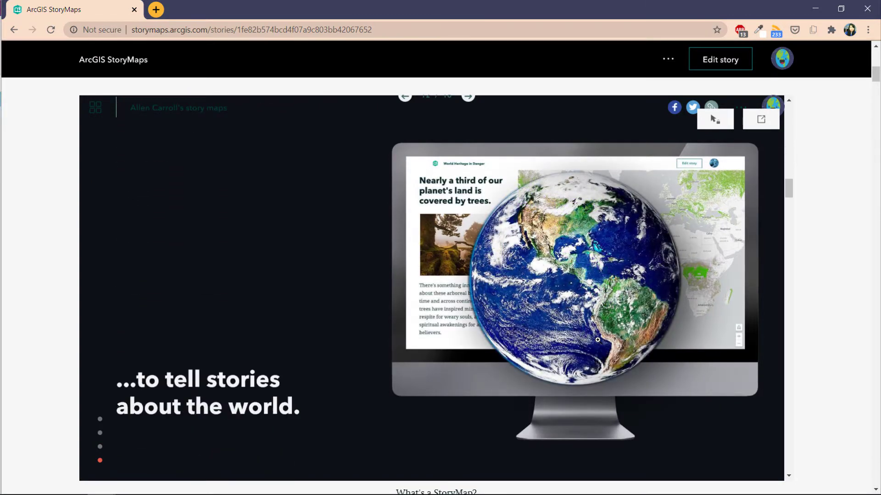
scroll(597, 339, down, 5)
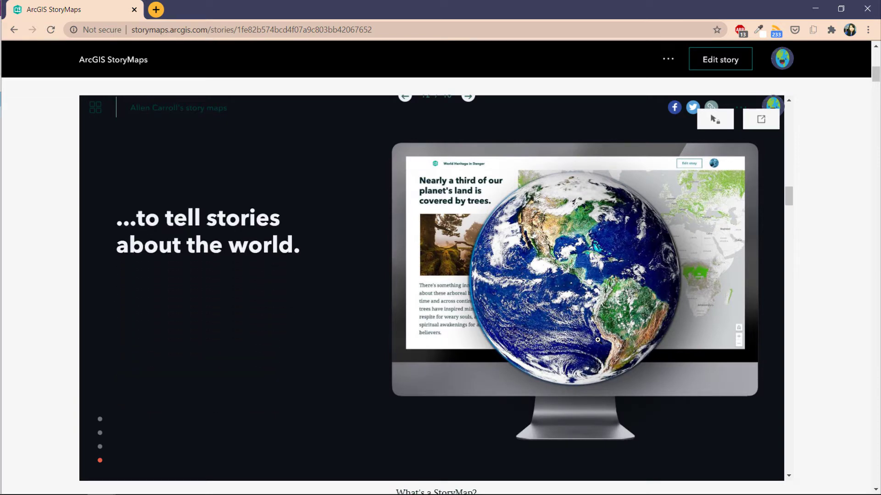
scroll(598, 340, down, 5)
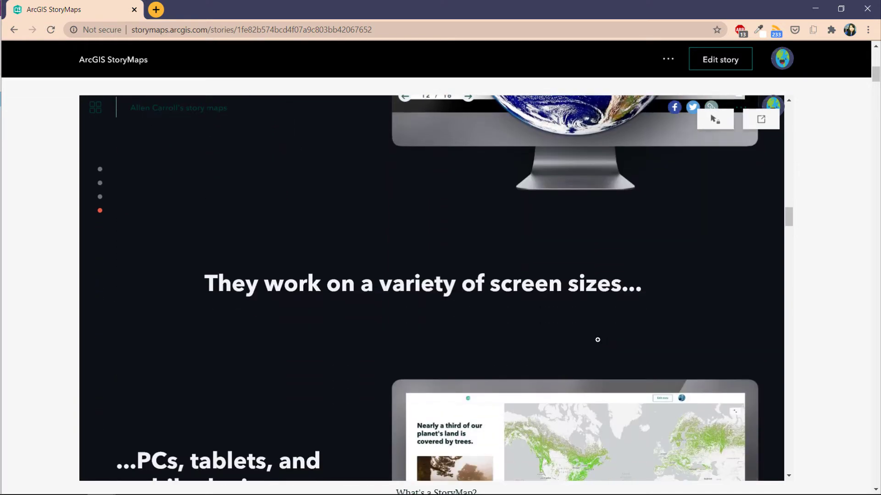
scroll(598, 340, down, 3)
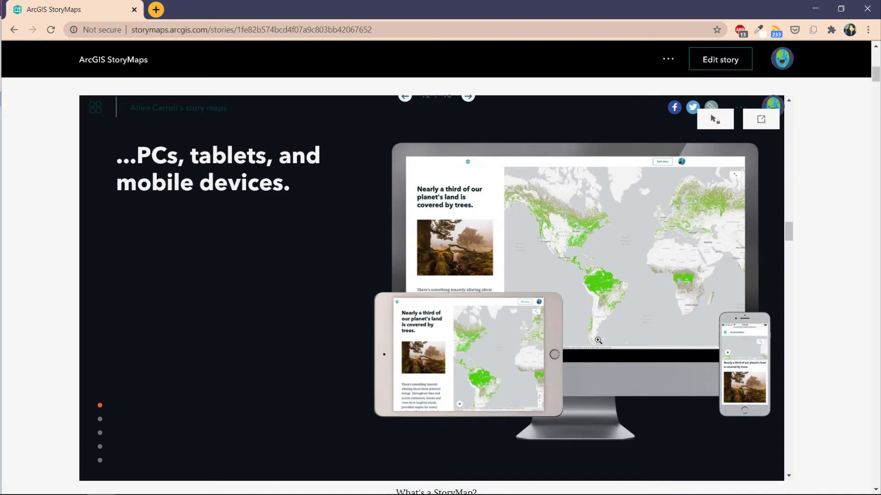
scroll(598, 340, down, 3)
scroll(598, 340, down, 5)
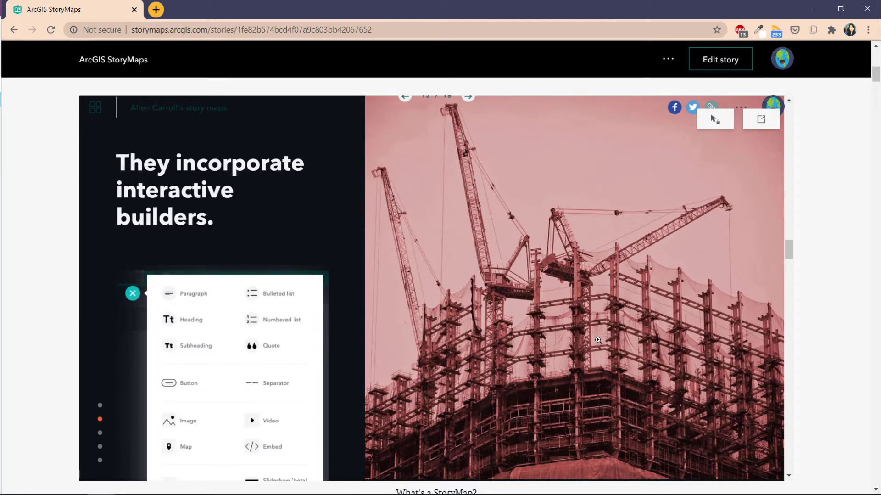
scroll(599, 339, down, 1)
scroll(598, 340, down, 1)
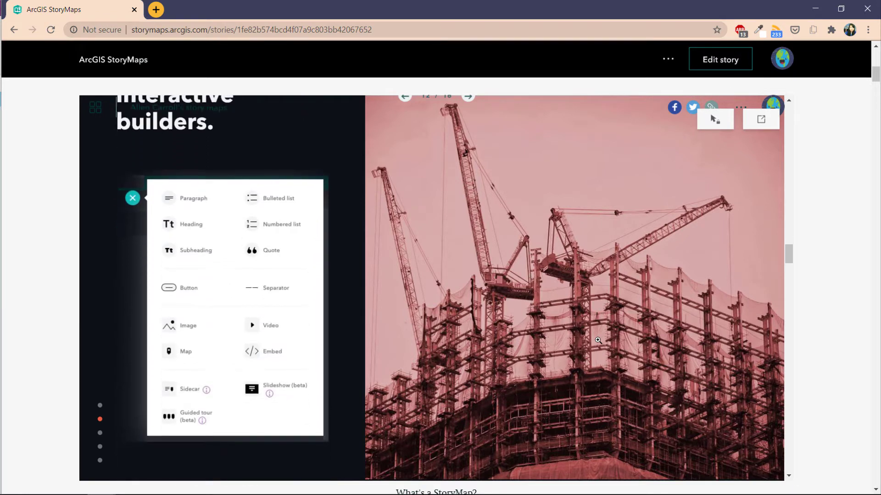
scroll(598, 340, down, 3)
scroll(599, 340, down, 4)
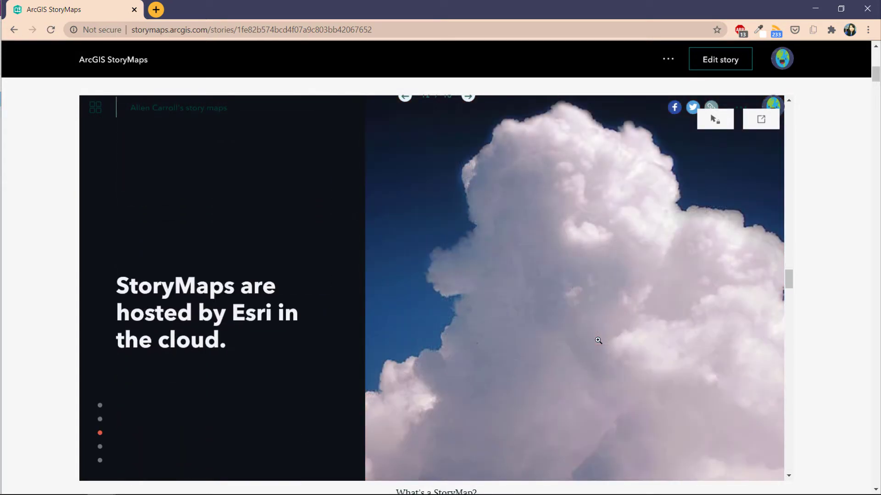
scroll(599, 340, down, 1)
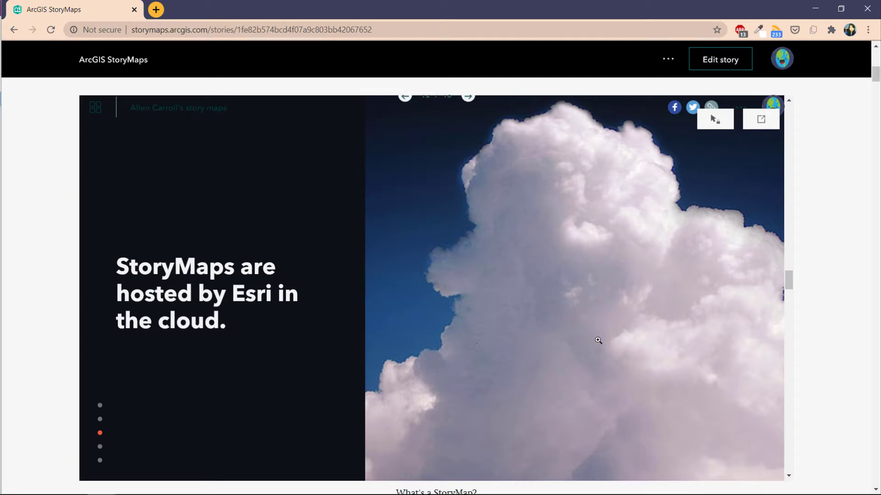
- Scroll the embed past the classic apps and Sounds of the Wild West slides to the popularity slide
scroll(598, 340, down, 5)
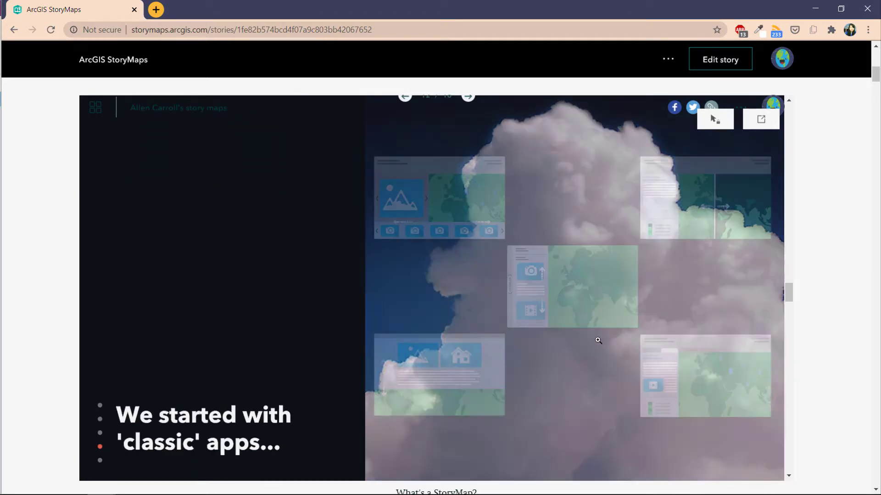
scroll(597, 339, down, 2)
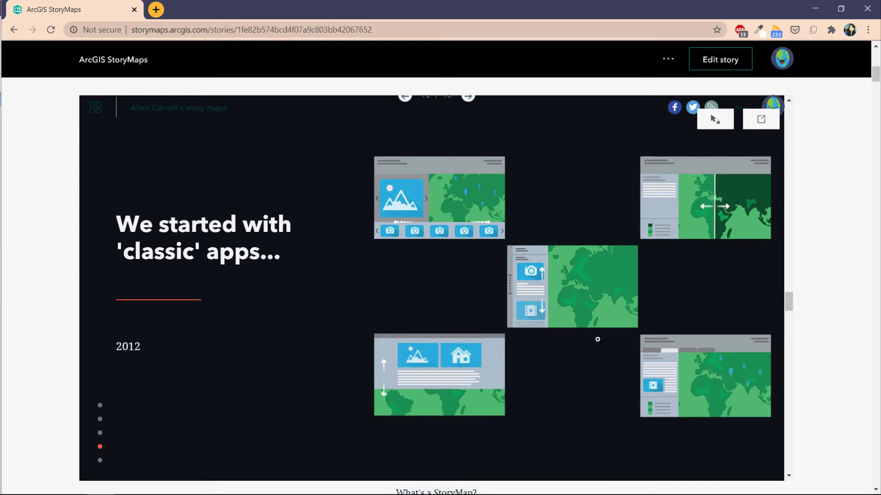
scroll(597, 340, down, 4)
scroll(596, 341, down, 3)
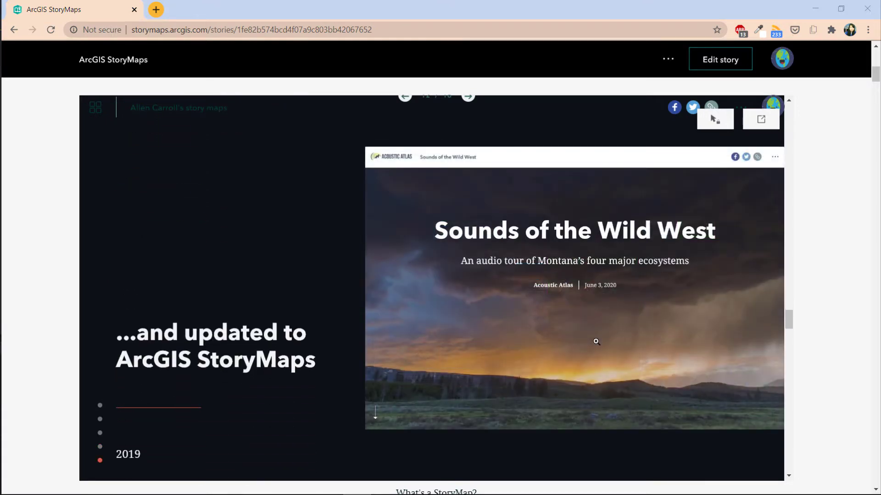
scroll(596, 341, down, 3)
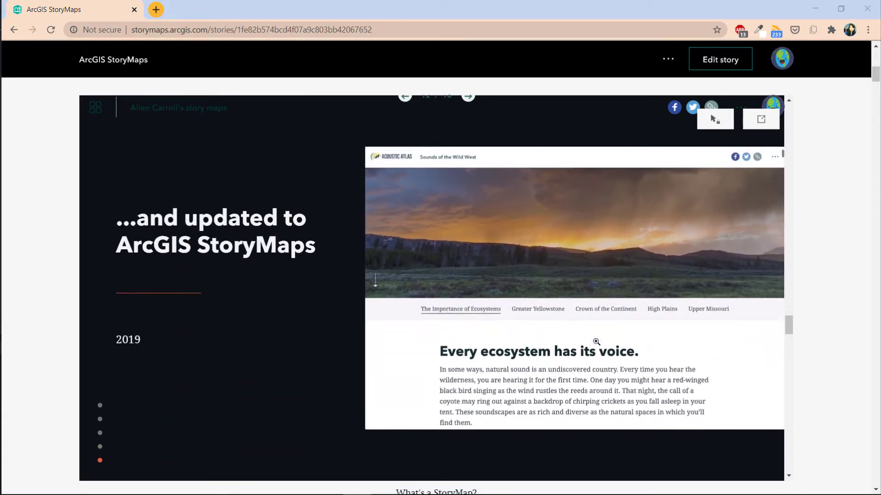
scroll(597, 341, down, 3)
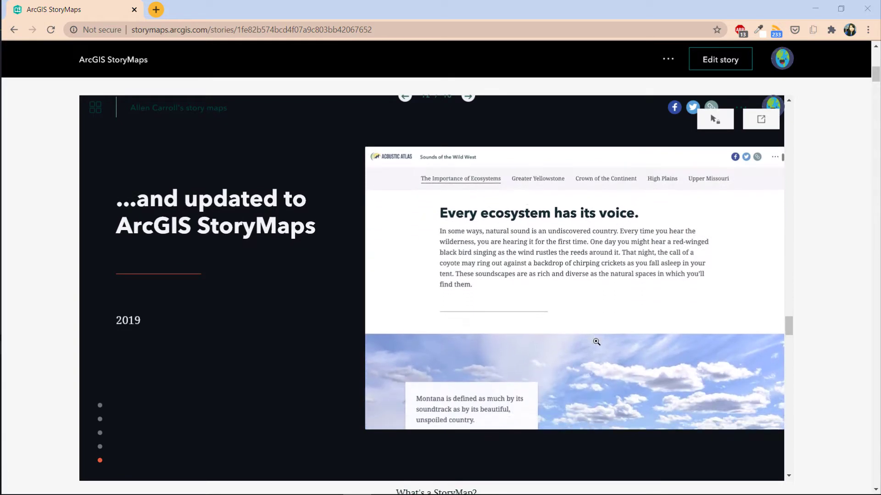
scroll(596, 341, down, 3)
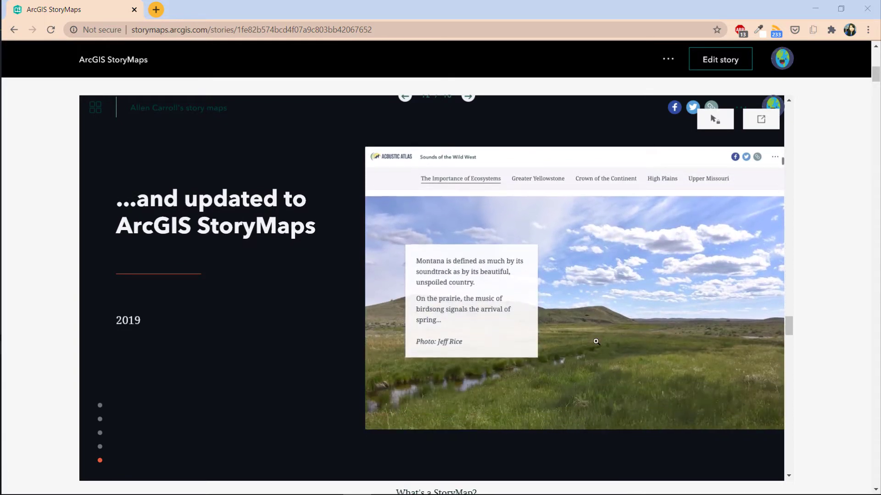
scroll(596, 341, down, 3)
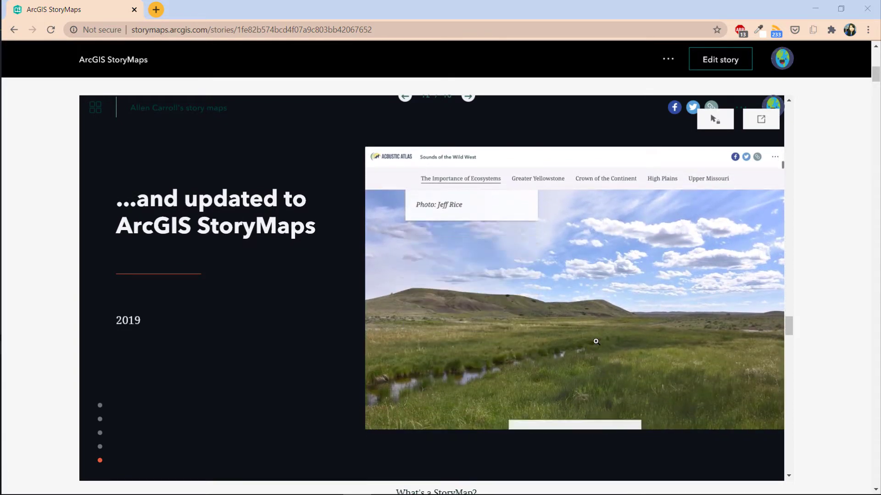
scroll(596, 341, down, 3)
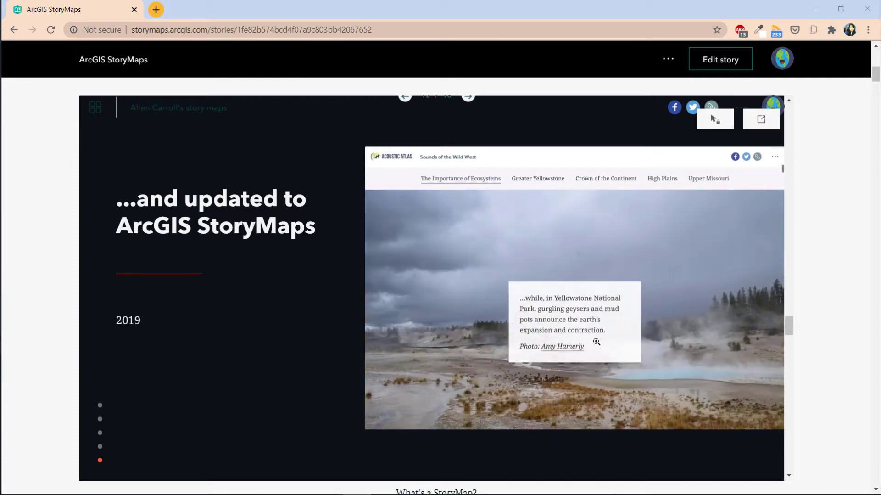
scroll(603, 341, down, 5)
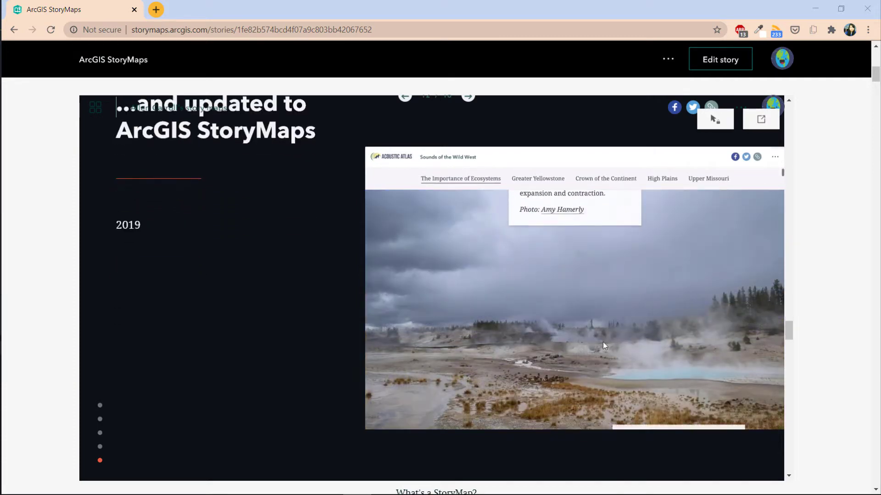
scroll(605, 345, down, 6)
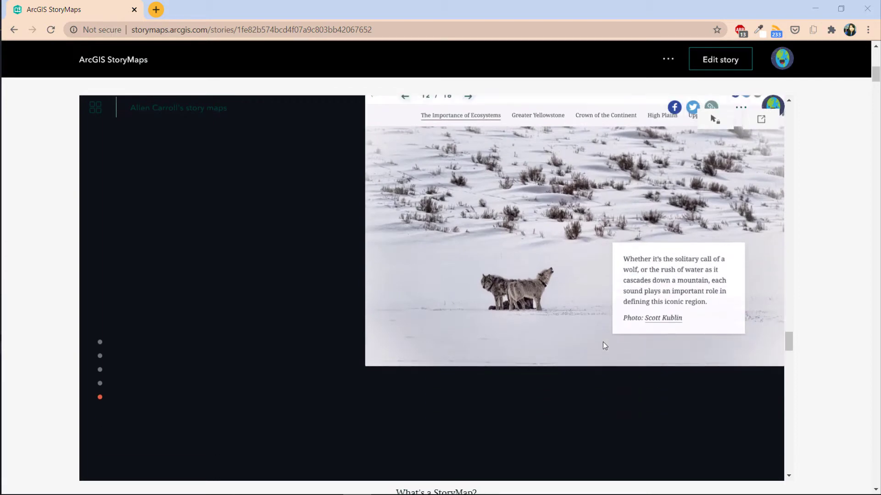
scroll(604, 346, down, 5)
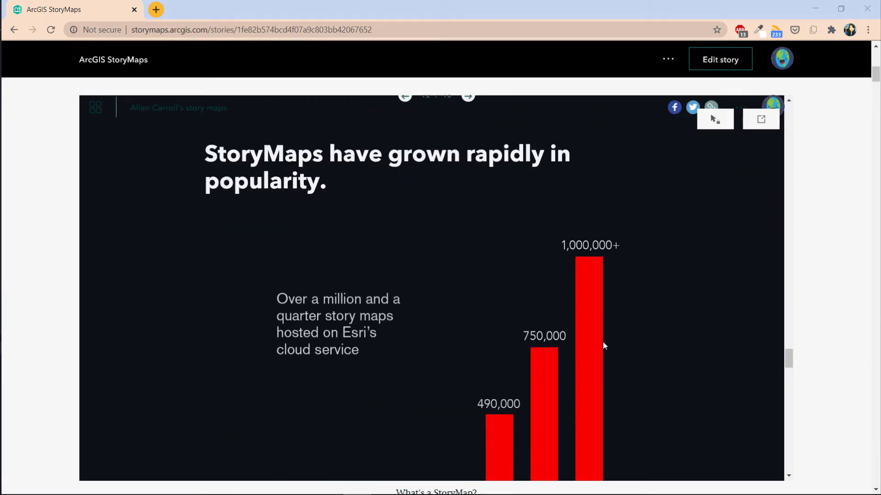
- Scroll past the 1,000,000+ bar chart and Smithsonian, USGS, National Geographic logos to 'How is this being consumed?'
scroll(604, 345, down, 3)
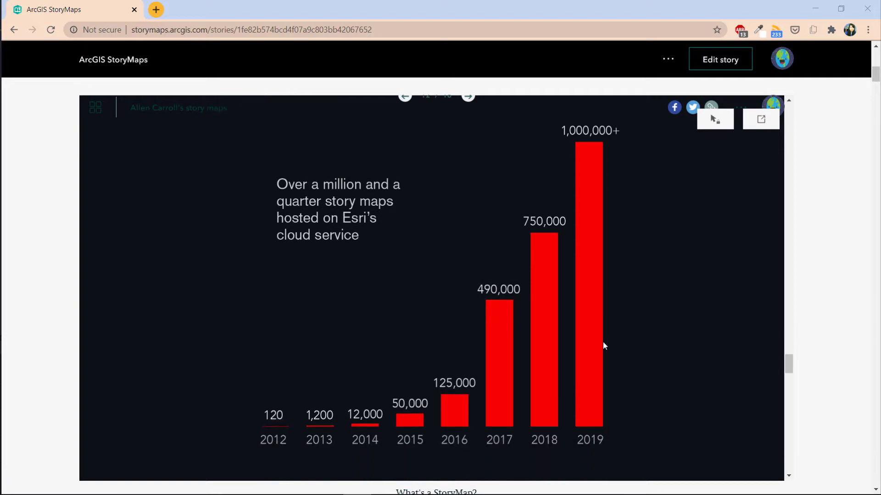
scroll(603, 342, down, 6)
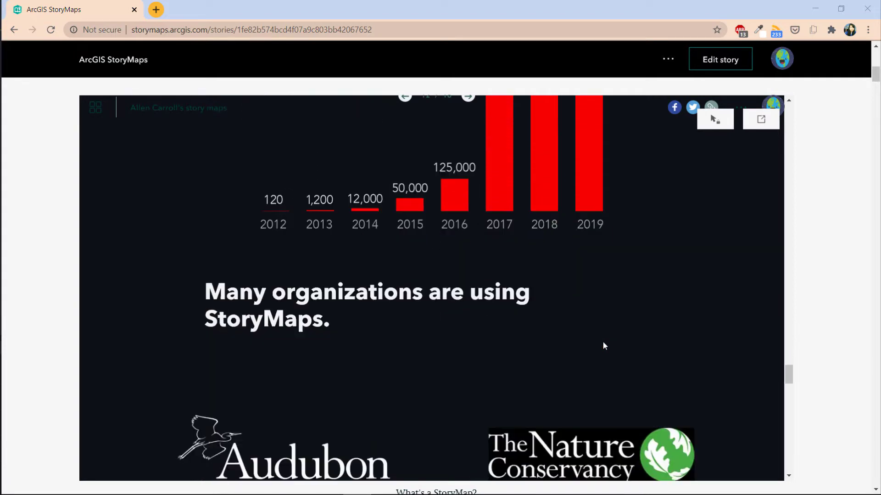
scroll(604, 345, down, 8)
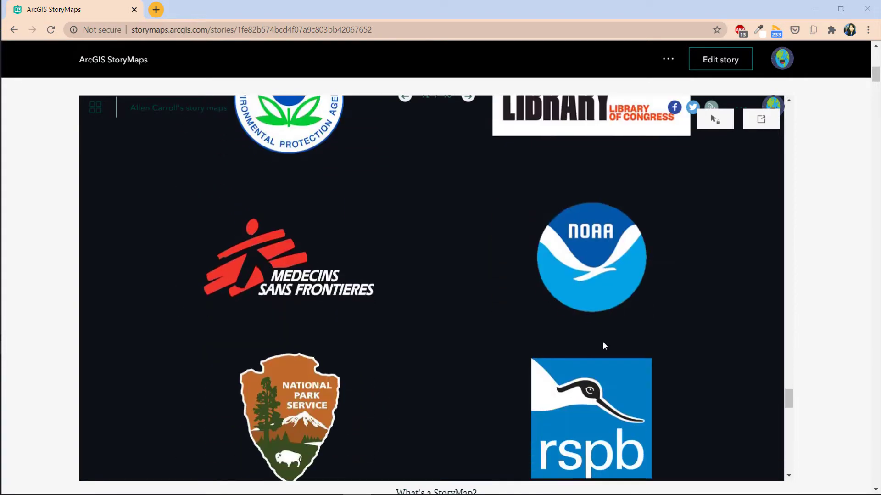
scroll(604, 345, down, 8)
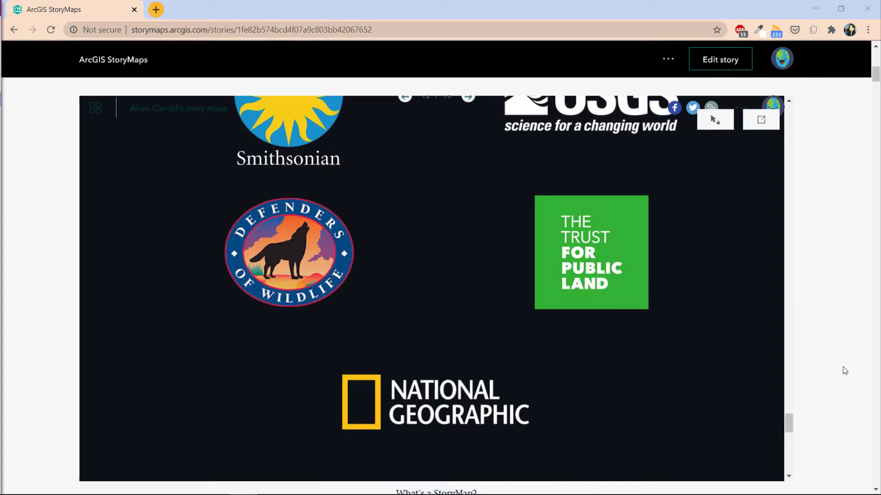
scroll(845, 370, down, 2)
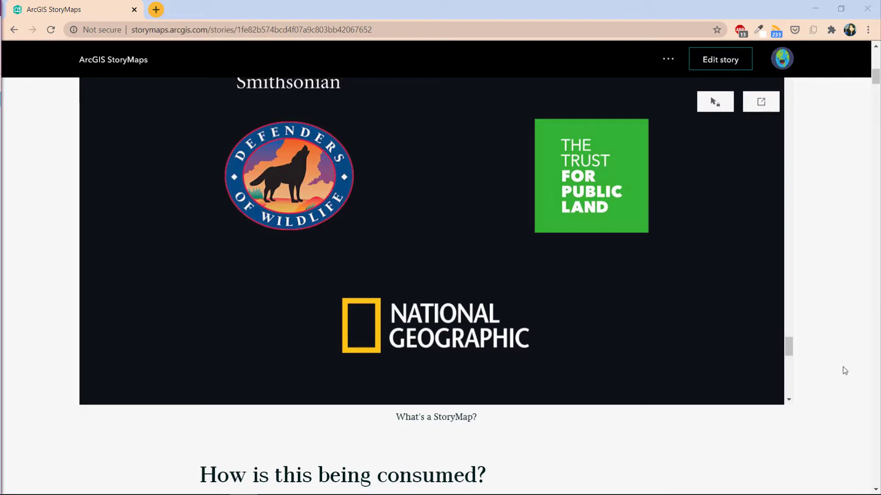
- Open Mapping Mount Everest from the ArcGIS StoryMap link under 'The full immersive experience?'
scroll(845, 370, down, 3)
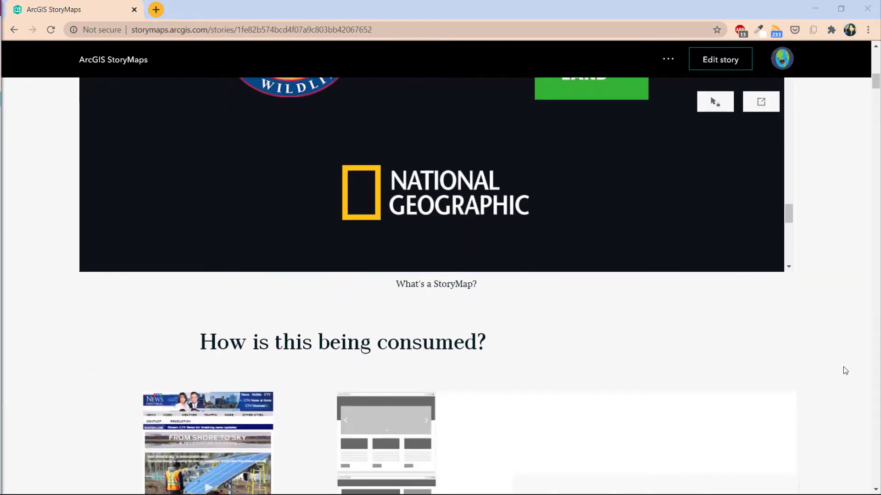
scroll(846, 370, down, 5)
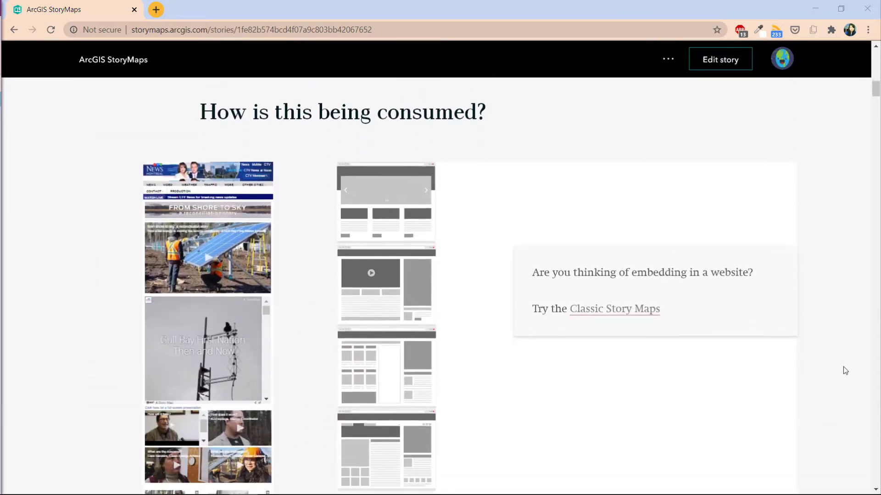
scroll(845, 370, down, 2)
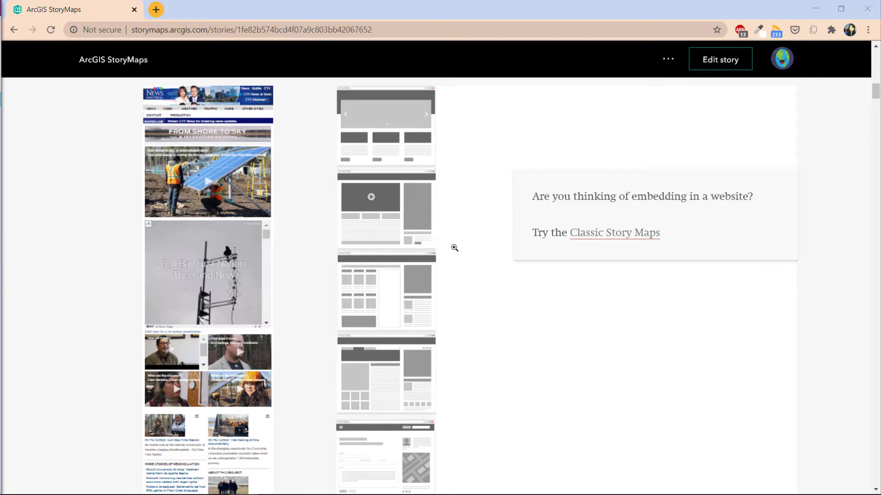
click(165, 109)
click(196, 266)
scroll(202, 272, down, 3)
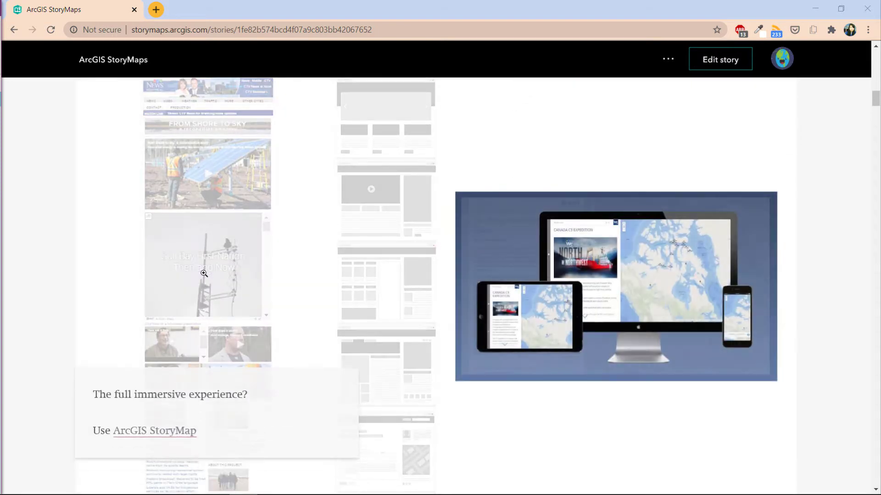
scroll(203, 273, down, 3)
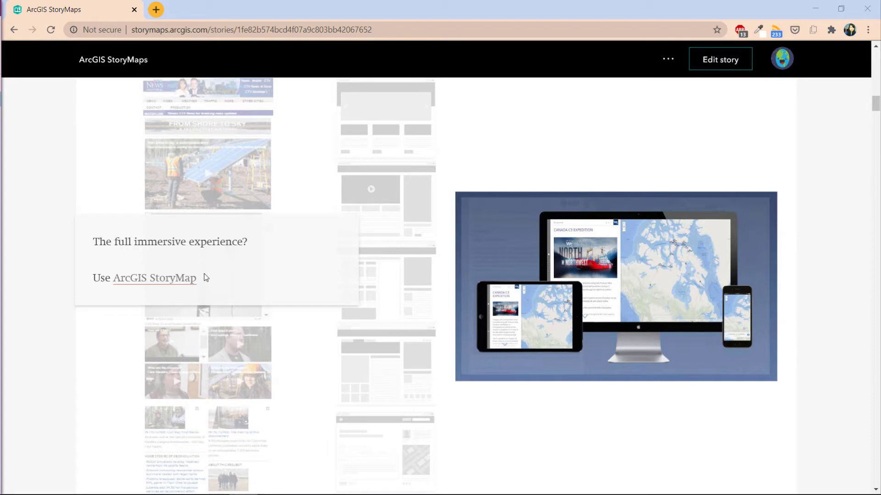
scroll(206, 277, down, 1)
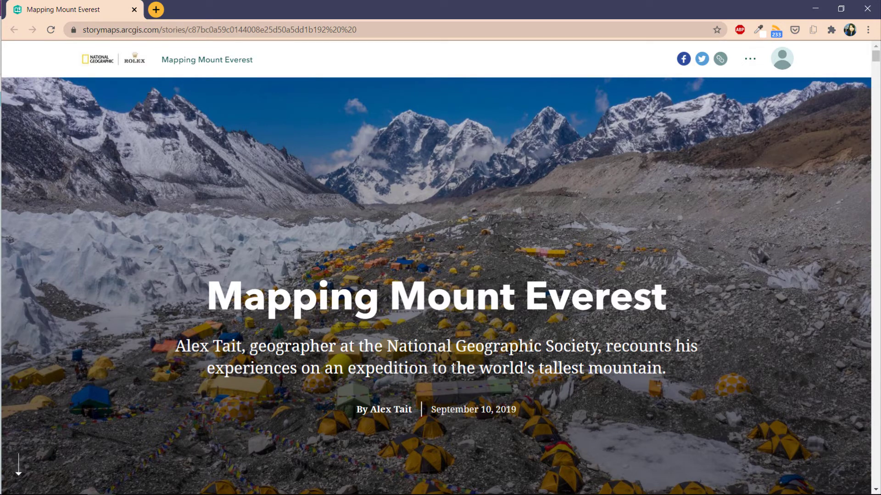
- Scroll into the Everest story and pan the 3D Everest scene
scroll(454, 360, down, 10)
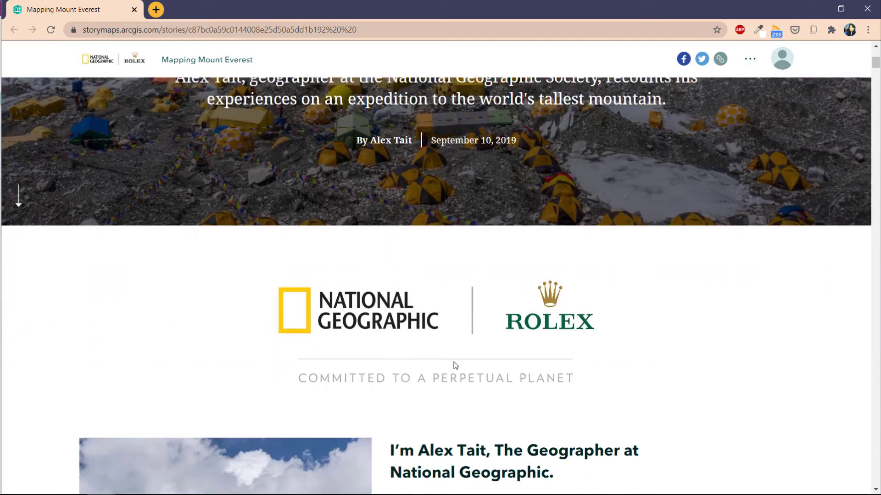
scroll(454, 359, down, 8)
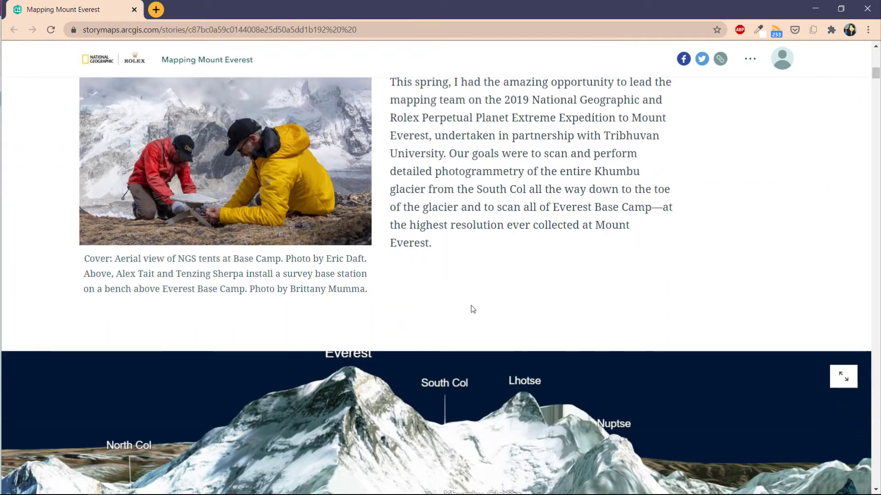
scroll(658, 157, down, 4)
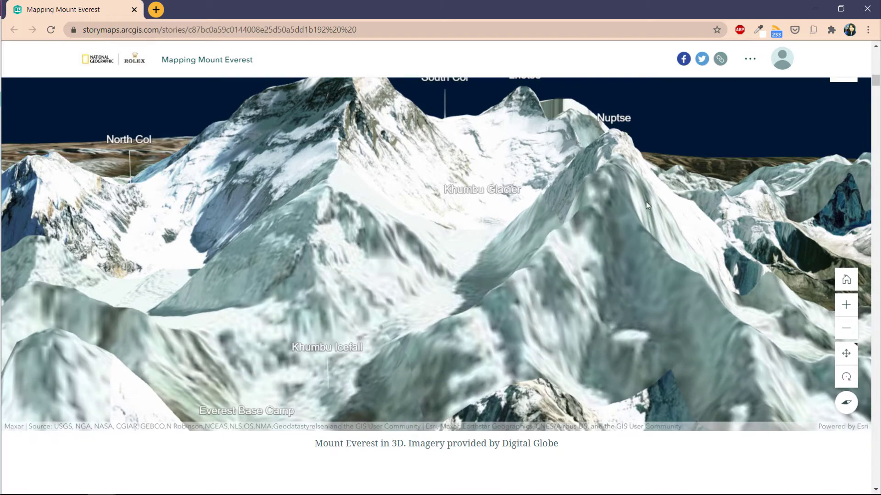
scroll(646, 202, up, 1)
drag(593, 232, 373, 268)
- Continue past 'Extending a tradition' to the 'Everest Expedition, 2019' section
scroll(527, 326, down, 1)
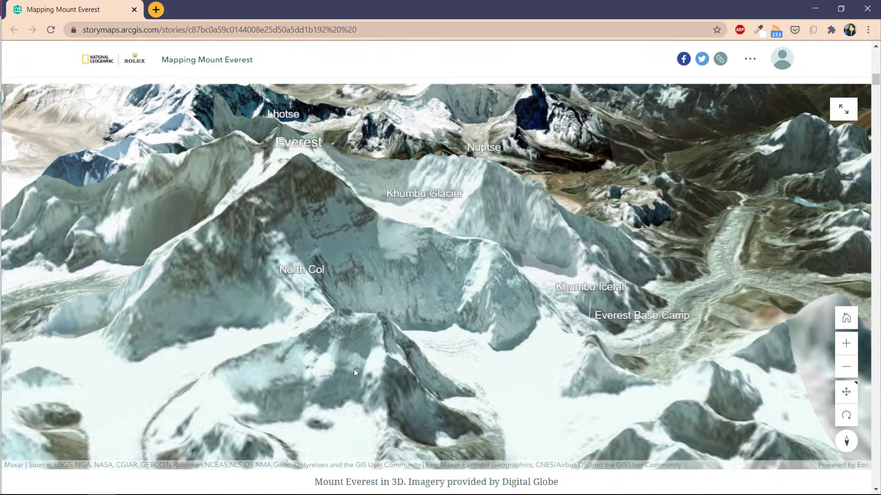
scroll(363, 365, down, 5)
scroll(393, 356, down, 13)
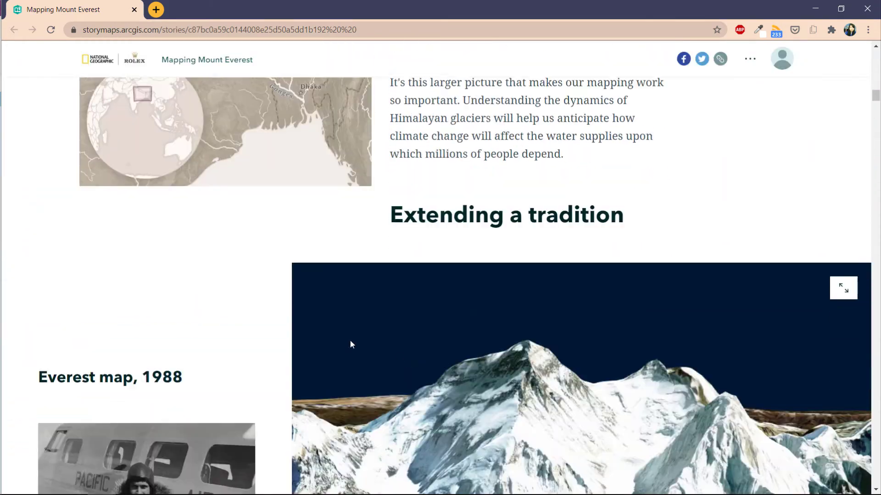
scroll(77, 276, down, 8)
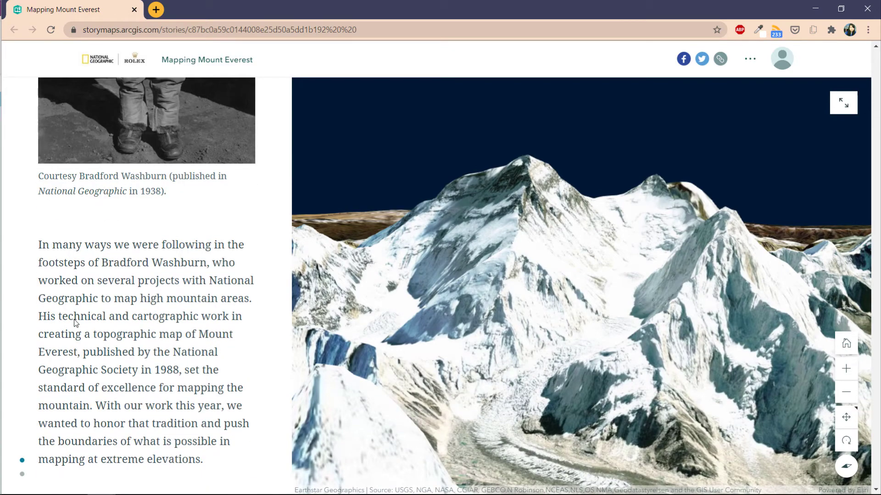
scroll(76, 323, down, 9)
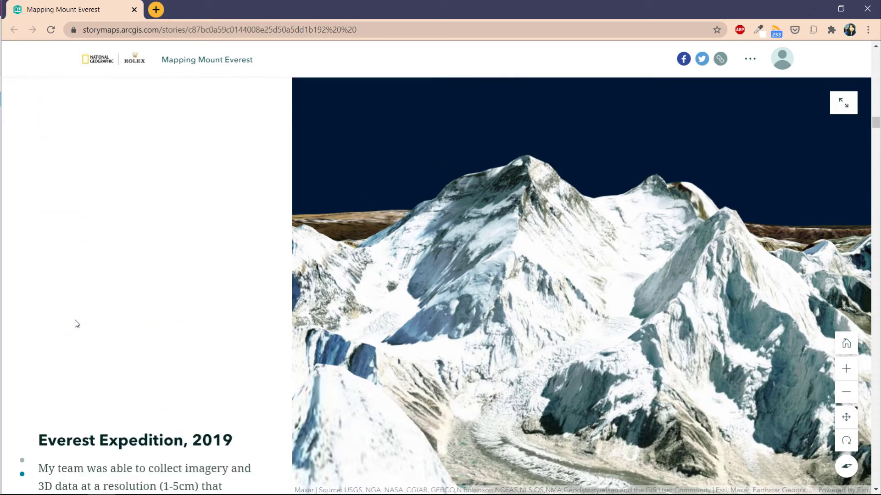
scroll(76, 320, down, 2)
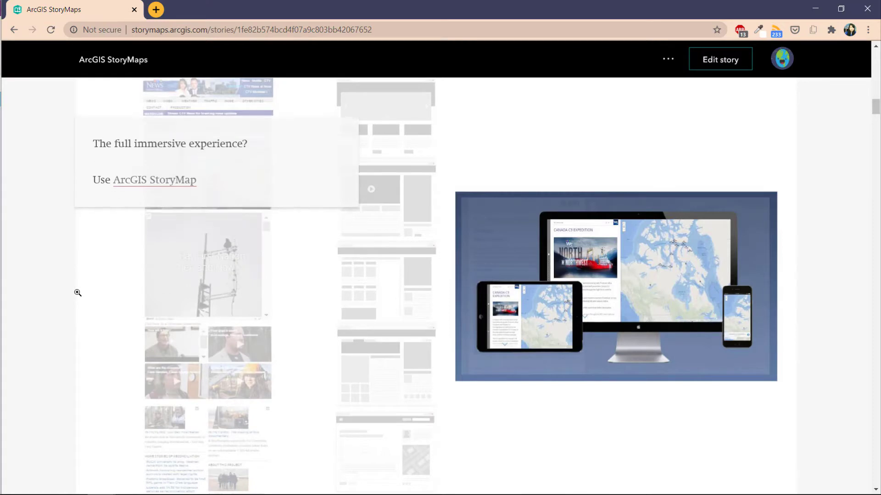
- Scroll the overview past the Map Viewer card to the 'Express Map in ArcGIS StoryMap' video
scroll(77, 292, down, 5)
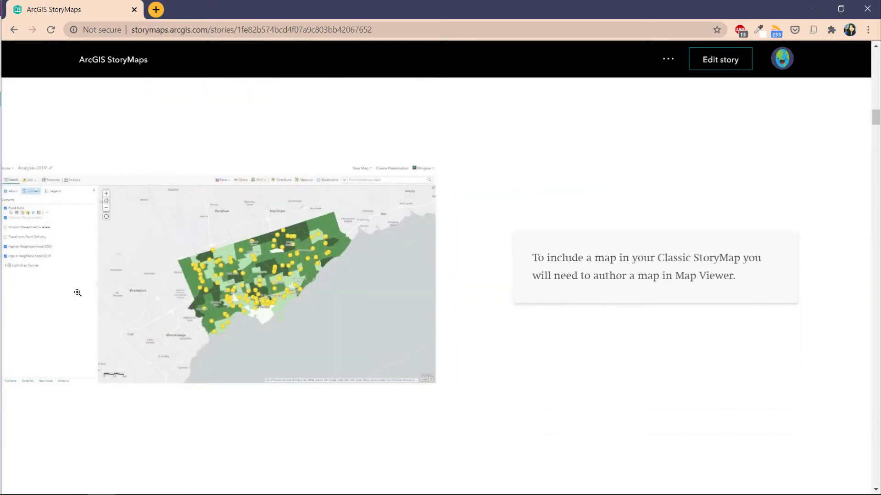
scroll(77, 293, down, 1)
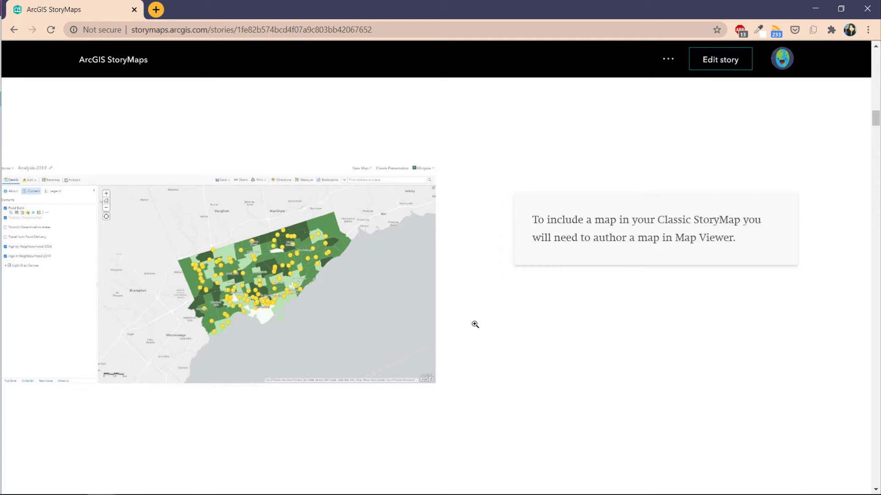
scroll(566, 334, down, 5)
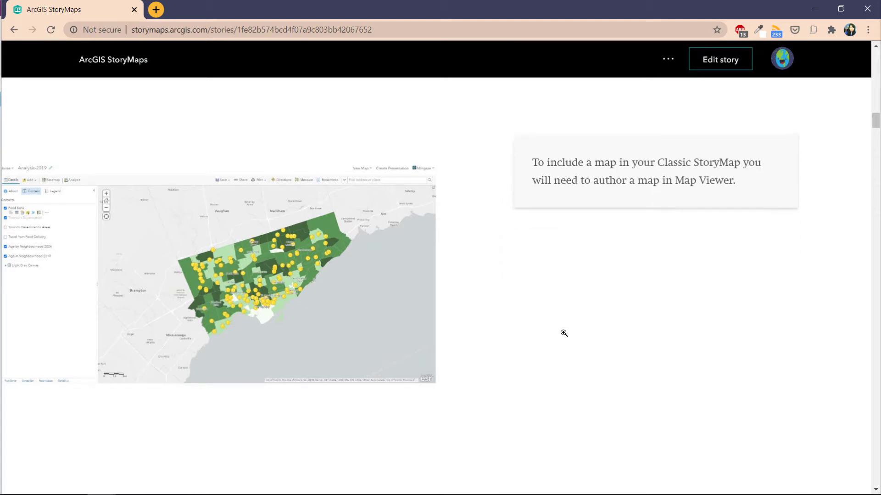
scroll(563, 332, down, 4)
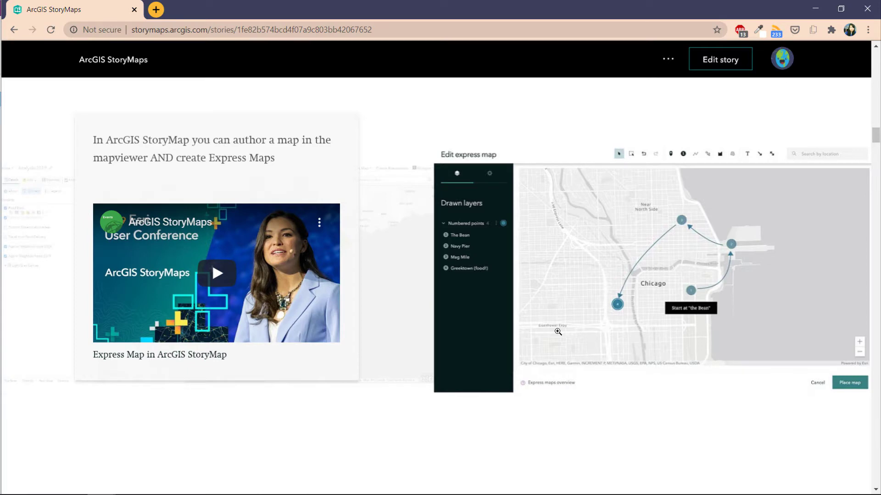
scroll(558, 332, down, 2)
scroll(558, 331, up, 1)
scroll(303, 430, down, 1)
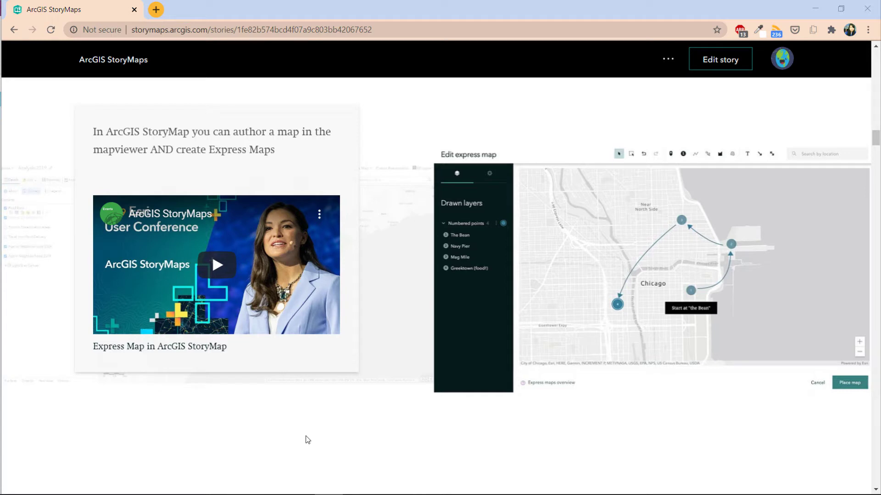
scroll(308, 440, down, 5)
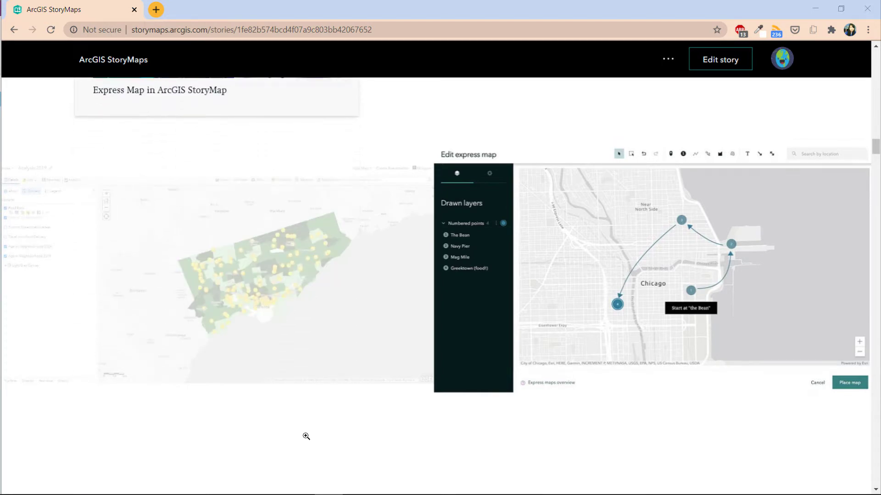
- Advance the Brampton tour past stop 2, The Dominion Bell, to stop 3, Veteran's Monument
scroll(307, 436, down, 3)
scroll(306, 436, down, 2)
scroll(306, 436, down, 2)
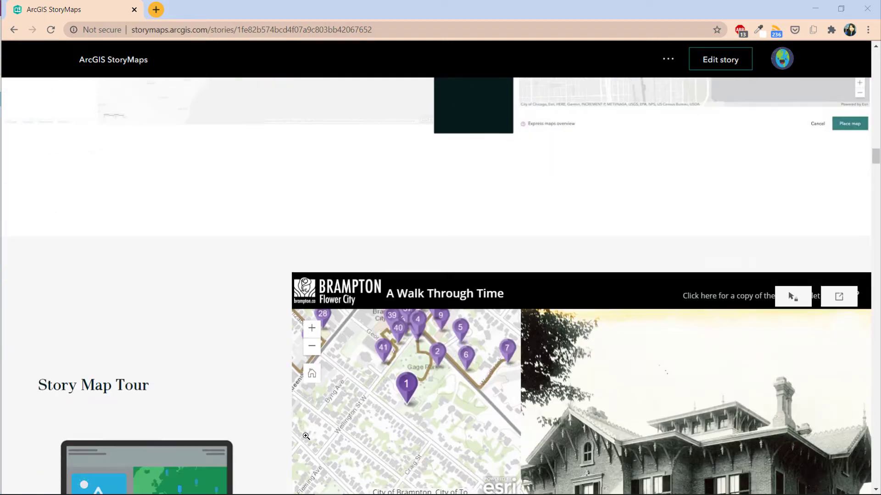
scroll(306, 436, down, 3)
scroll(274, 431, down, 4)
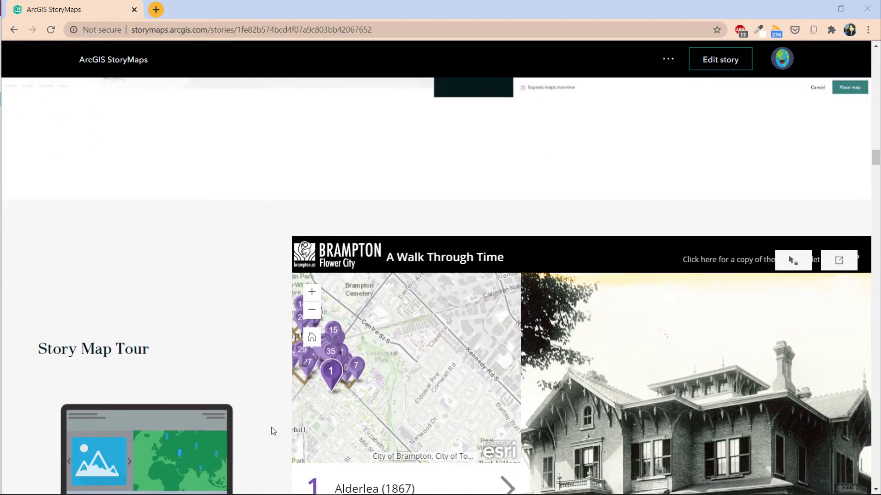
scroll(273, 430, down, 2)
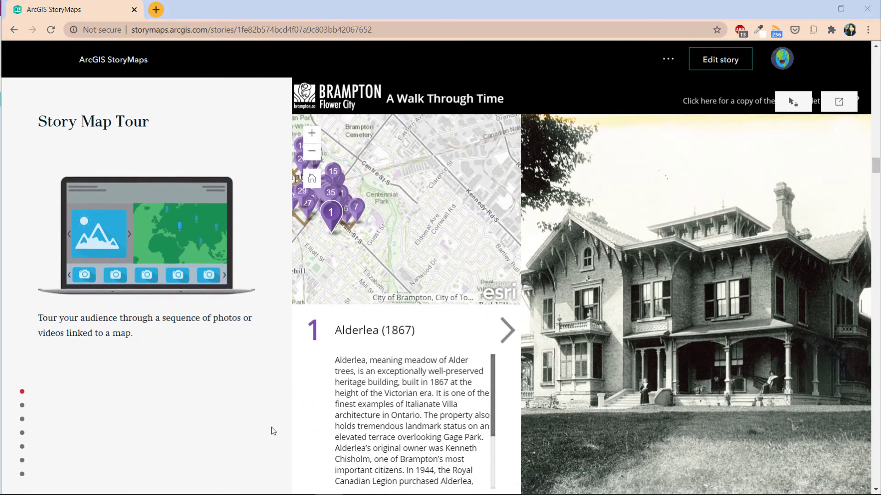
scroll(314, 198, up, 2)
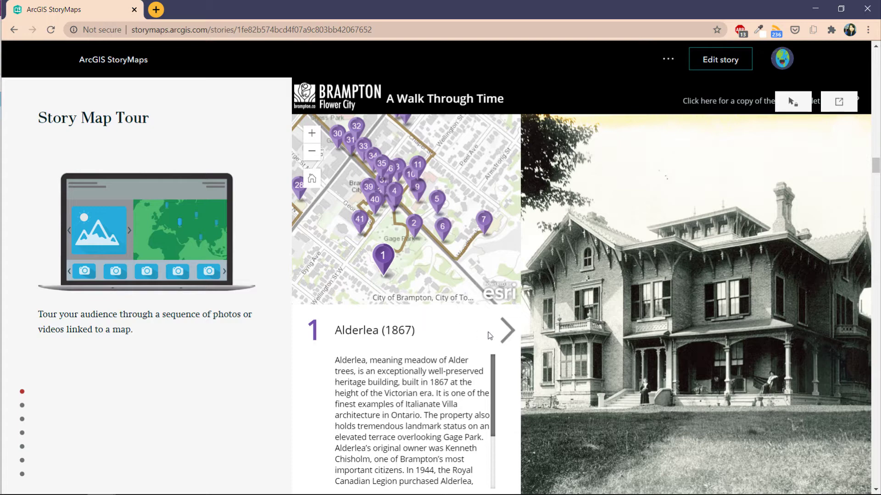
click(507, 332)
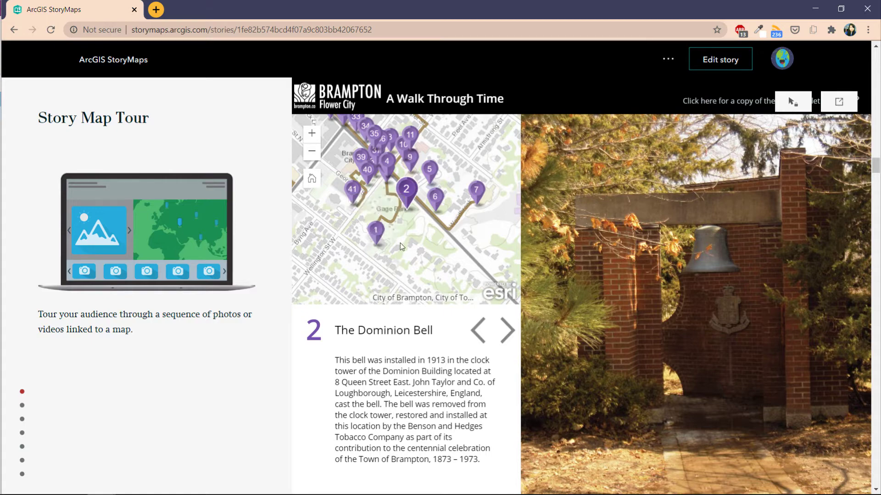
click(500, 335)
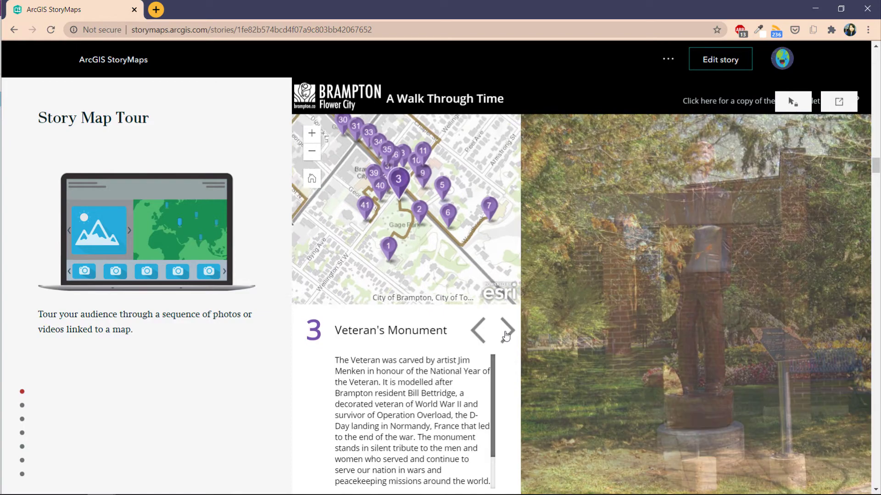
- Scroll the Petroleum Geology Journal's side panel, then jump back to the Deer Lake Basin section
scroll(247, 376, down, 8)
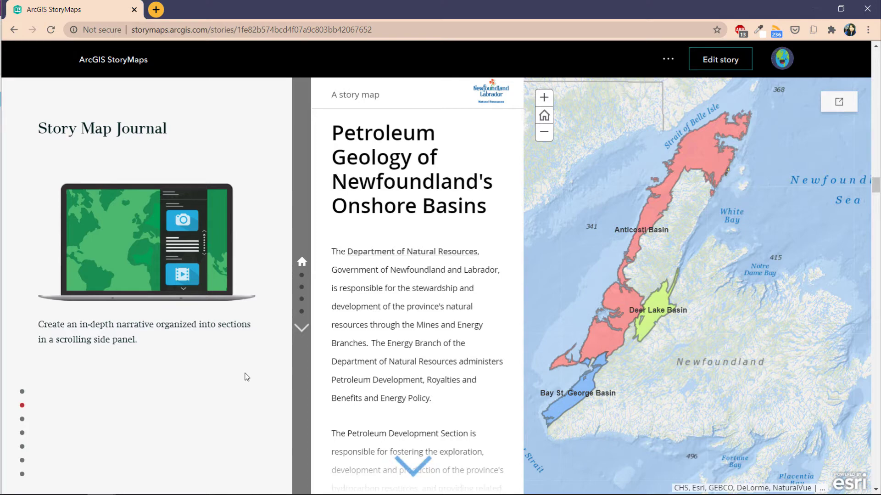
scroll(489, 286, down, 2)
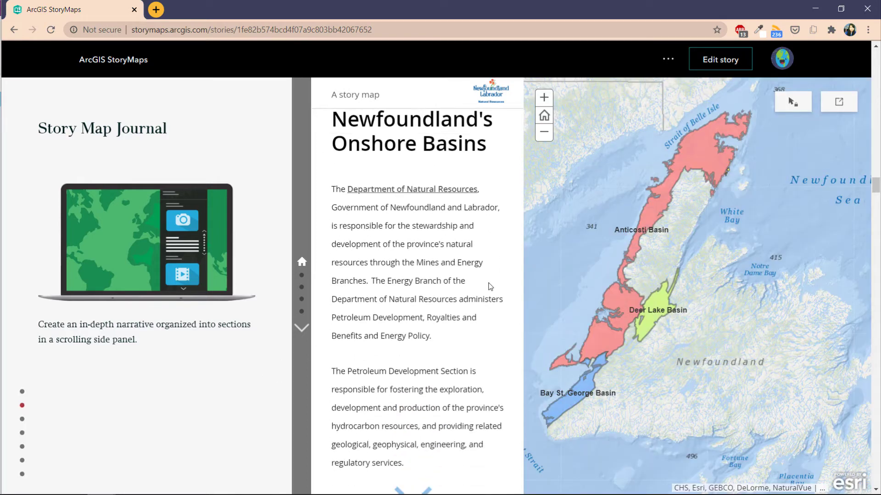
scroll(489, 286, down, 6)
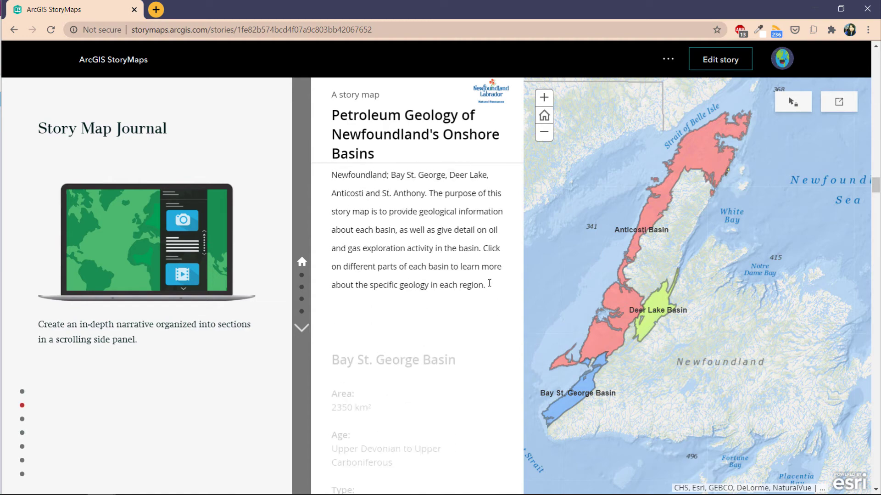
scroll(489, 283, down, 3)
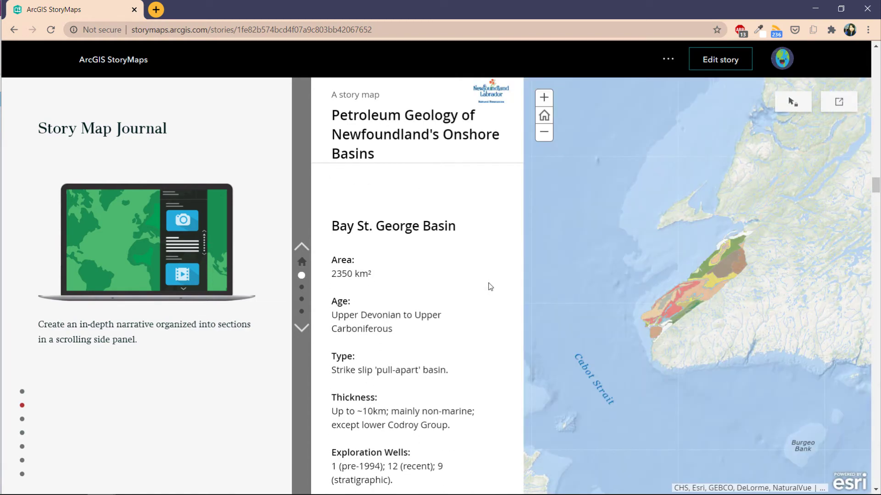
scroll(489, 285, down, 2)
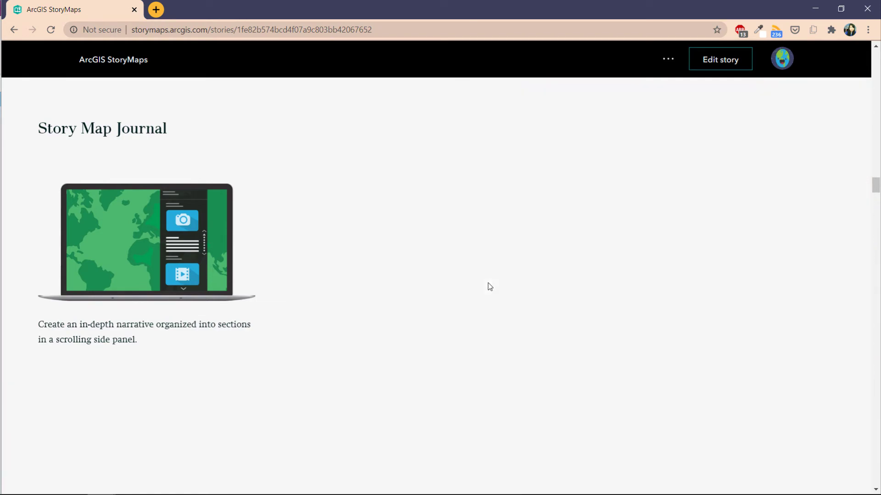
scroll(489, 285, down, 6)
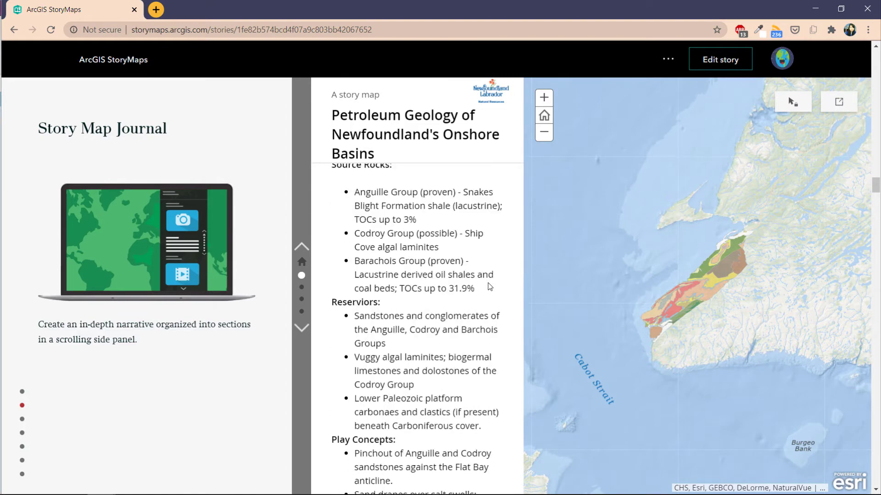
scroll(489, 286, down, 7)
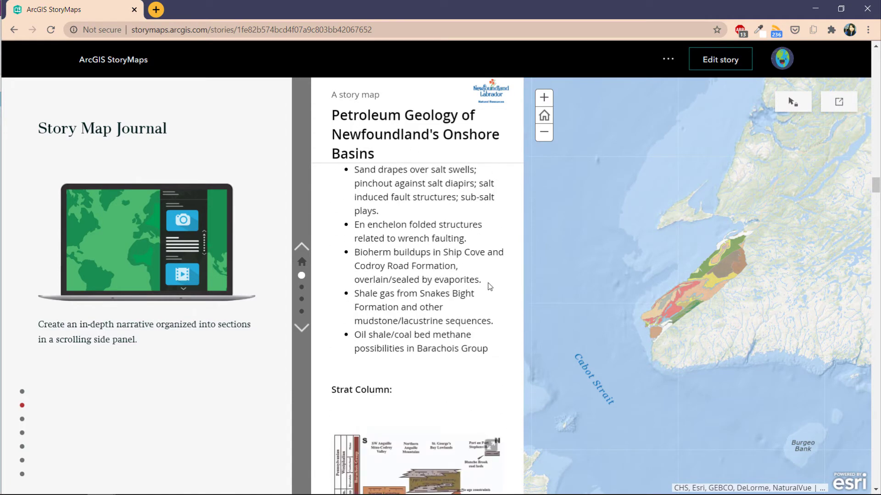
click(301, 287)
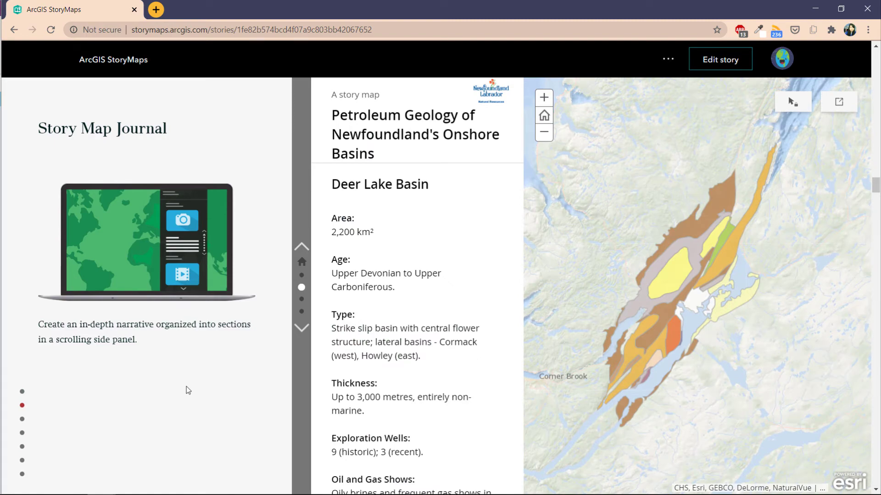
- Scroll through the Cascade story down to the hurricanes series showing The Great Miami Hurricane - 1926
scroll(187, 386, down, 5)
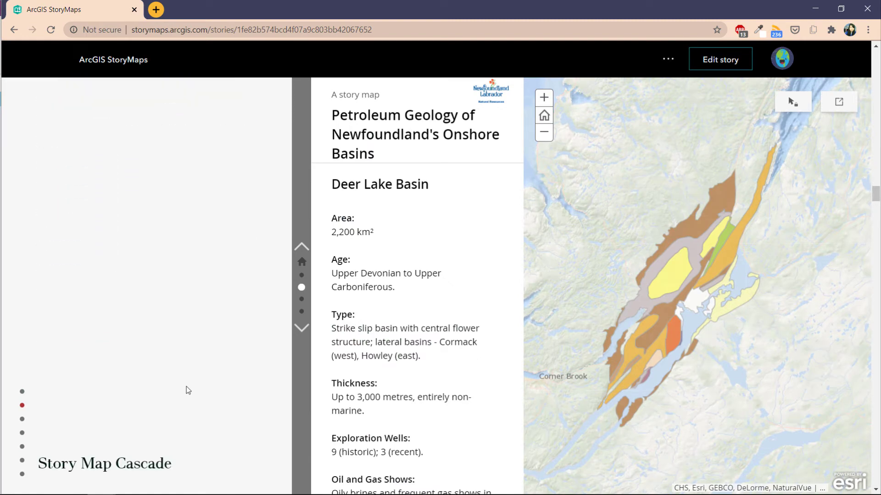
scroll(186, 386, down, 3)
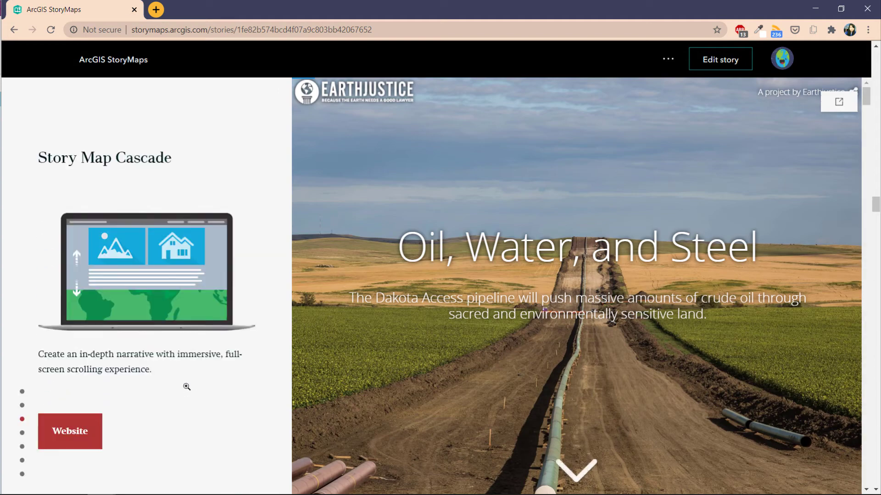
scroll(801, 255, down, 10)
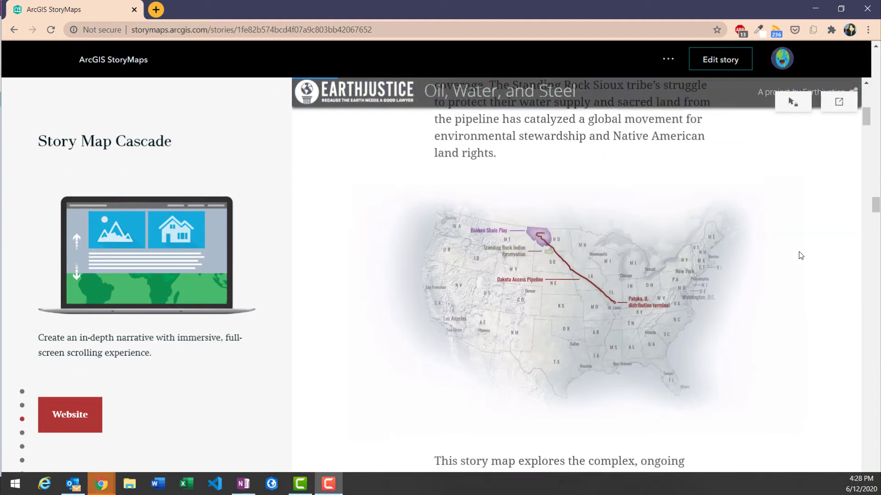
scroll(800, 255, down, 10)
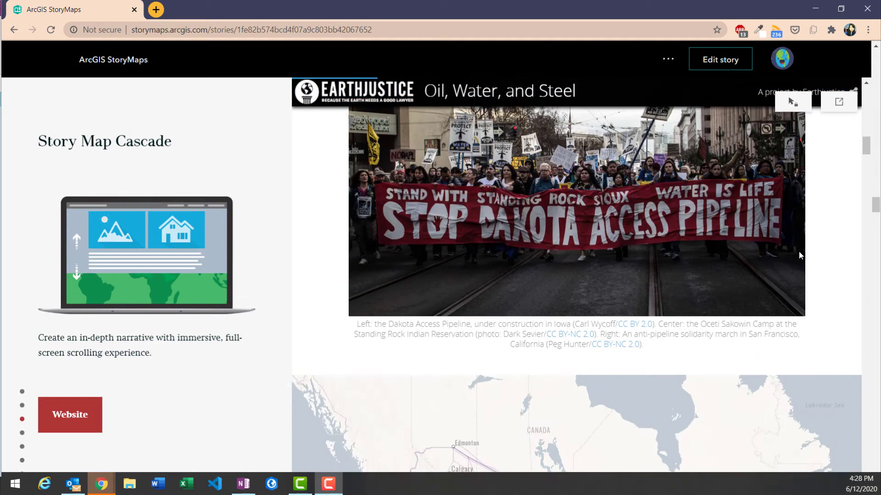
scroll(801, 255, down, 10)
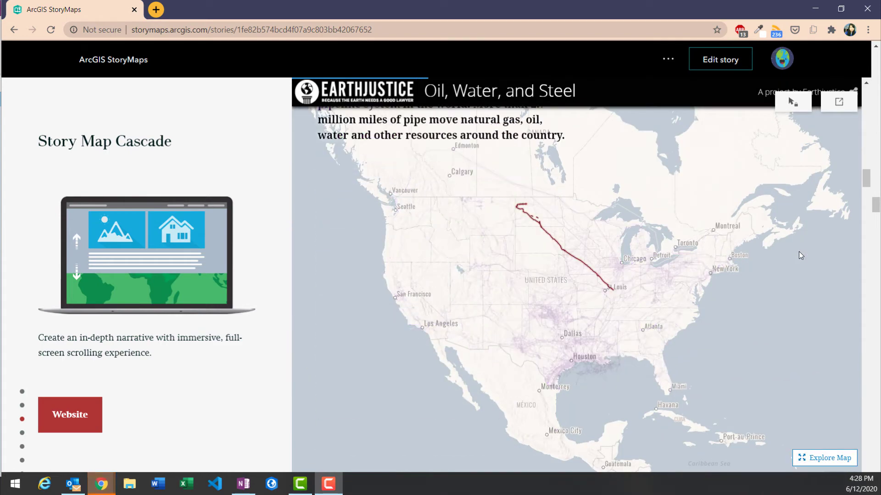
scroll(801, 255, down, 10)
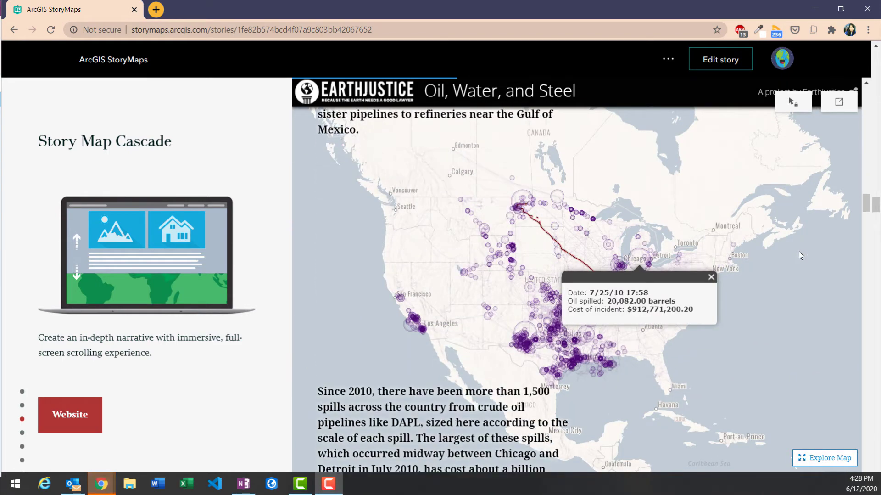
scroll(801, 255, down, 5)
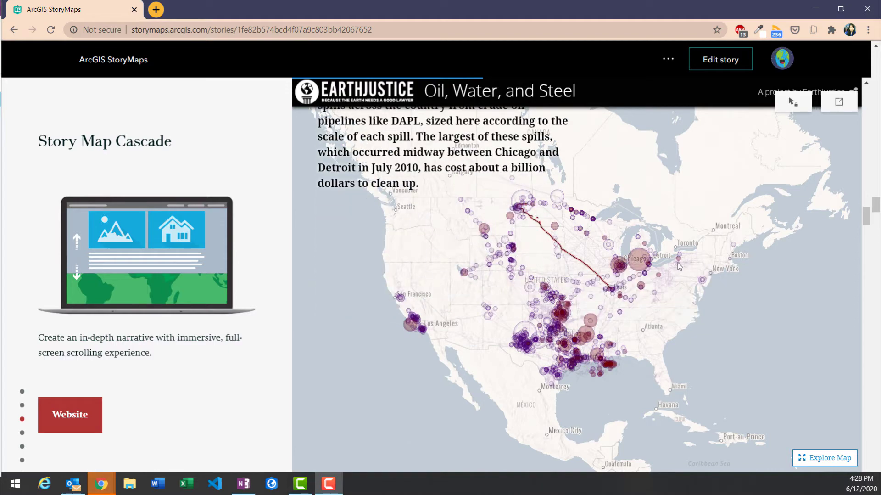
scroll(643, 268, down, 3)
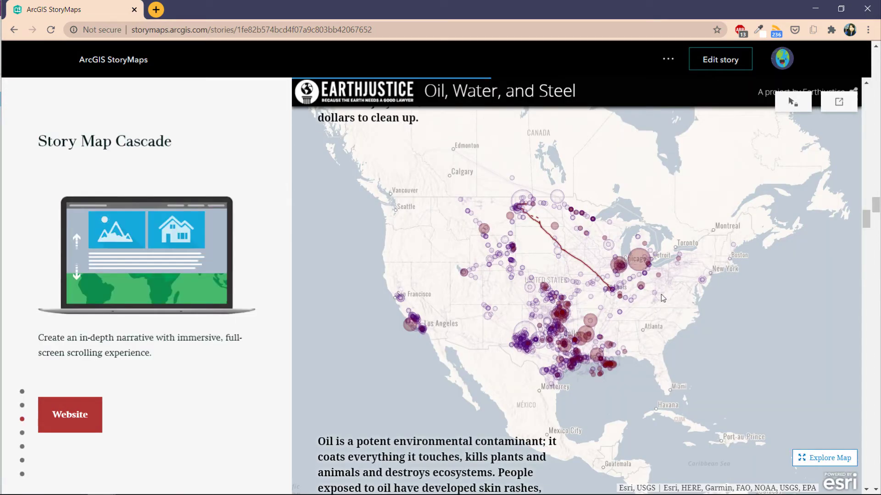
scroll(663, 296, down, 3)
scroll(663, 296, down, 5)
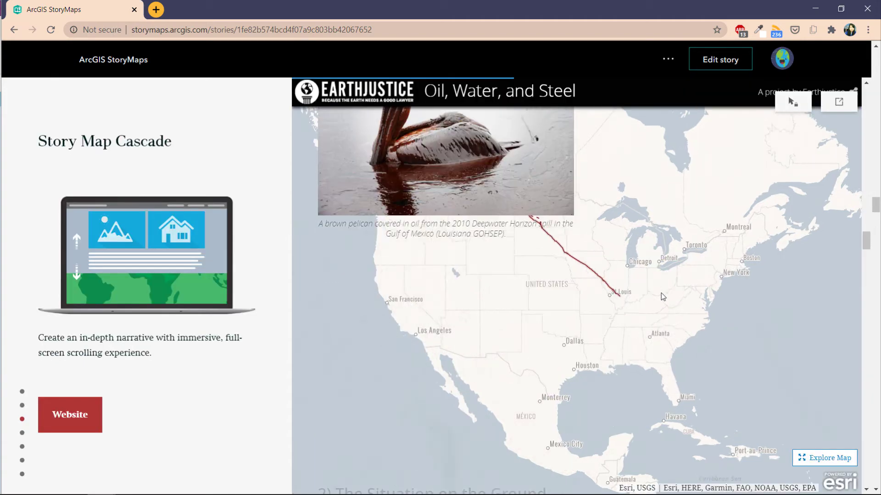
scroll(663, 296, down, 5)
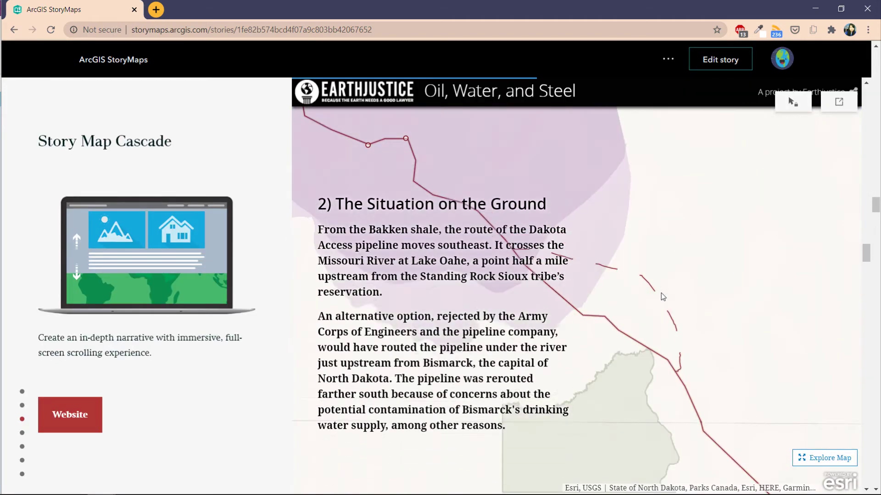
scroll(663, 296, down, 5)
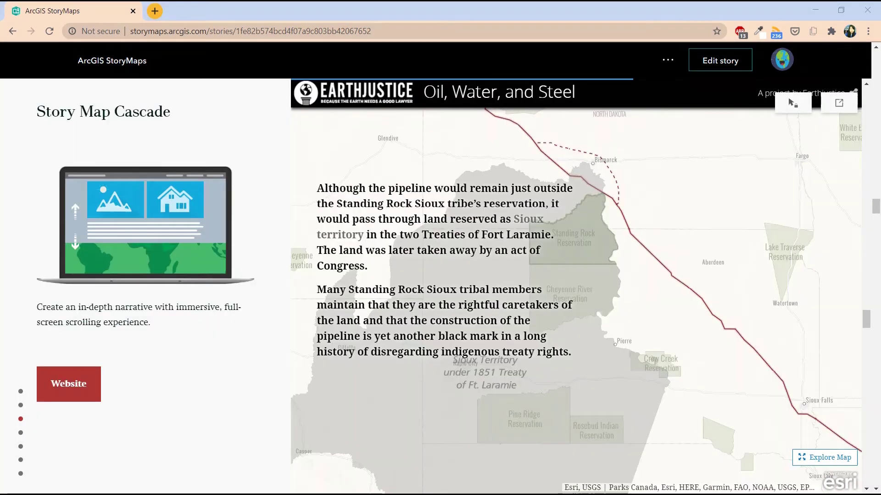
scroll(663, 296, down, 5)
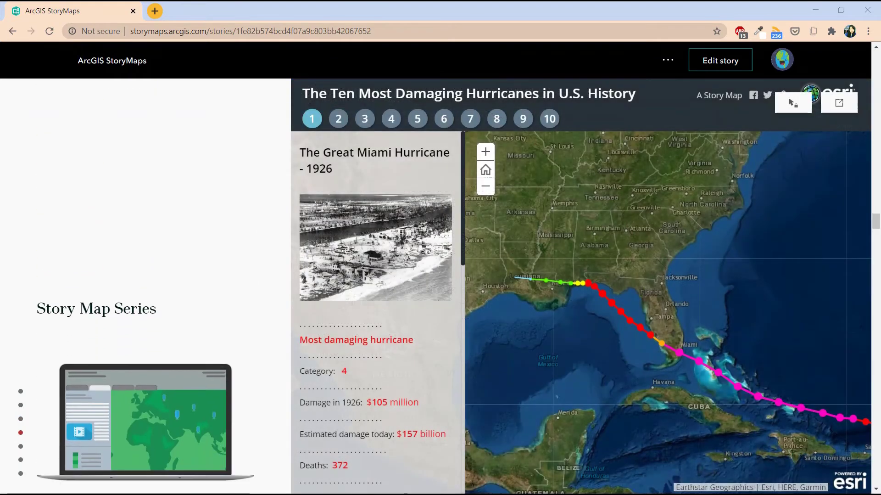
- View the 1900 Galveston, Cuba-Florida 1944, then Lake Okeechobee 1928 hurricane entries
scroll(145, 312, down, 3)
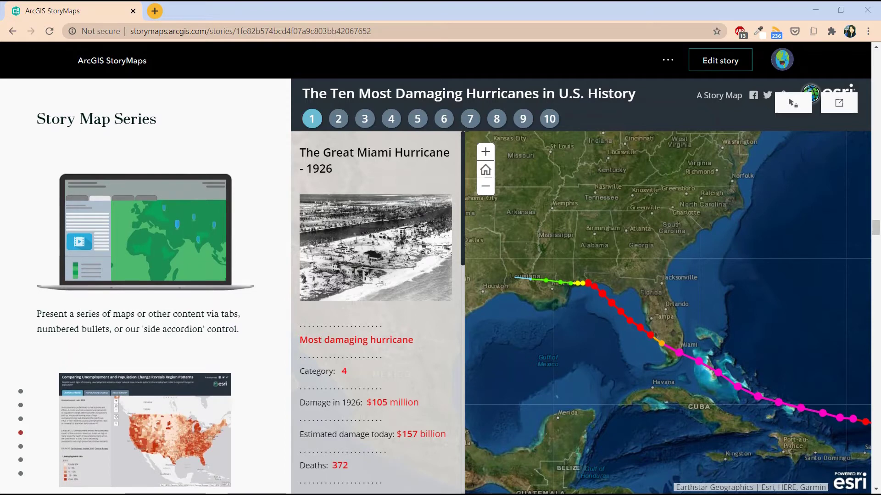
click(255, 110)
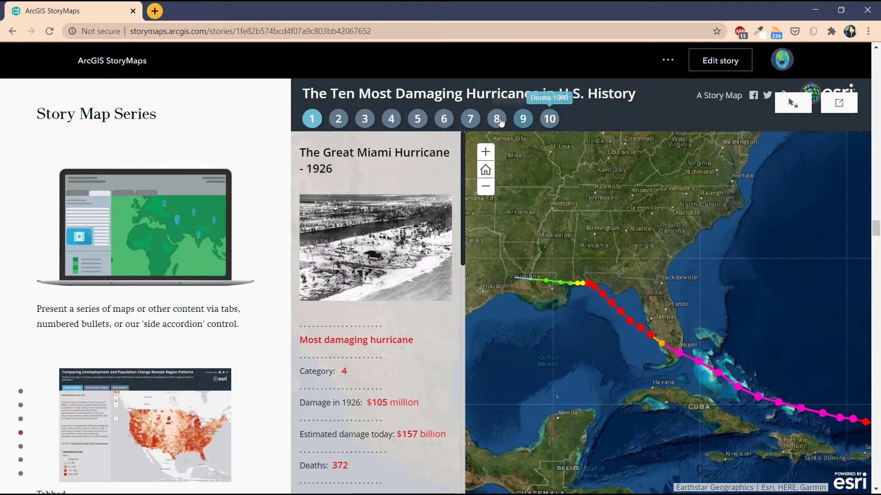
click(361, 121)
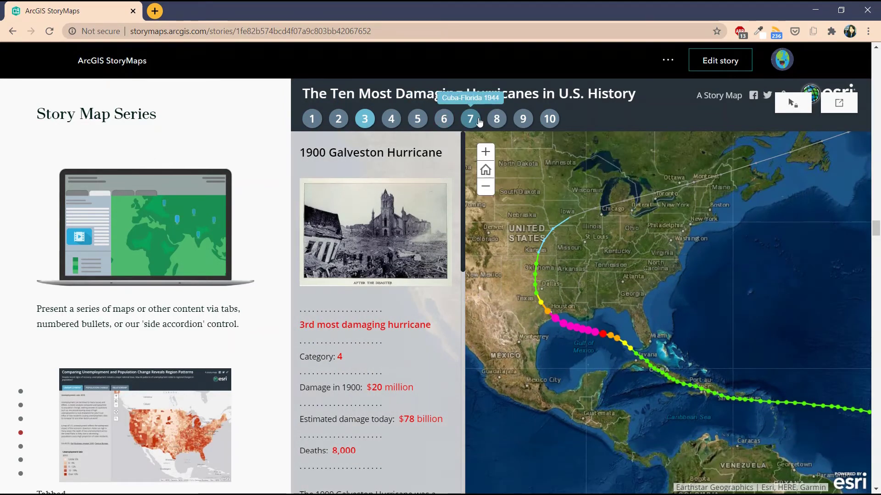
click(479, 122)
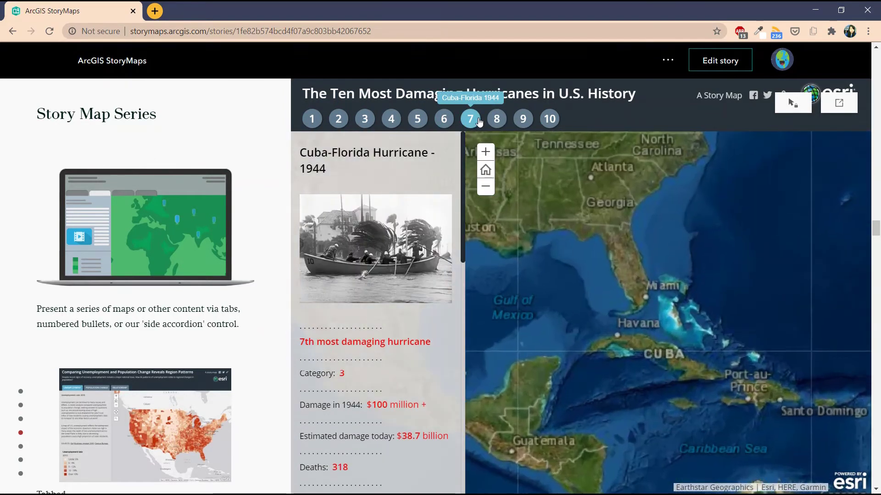
click(521, 122)
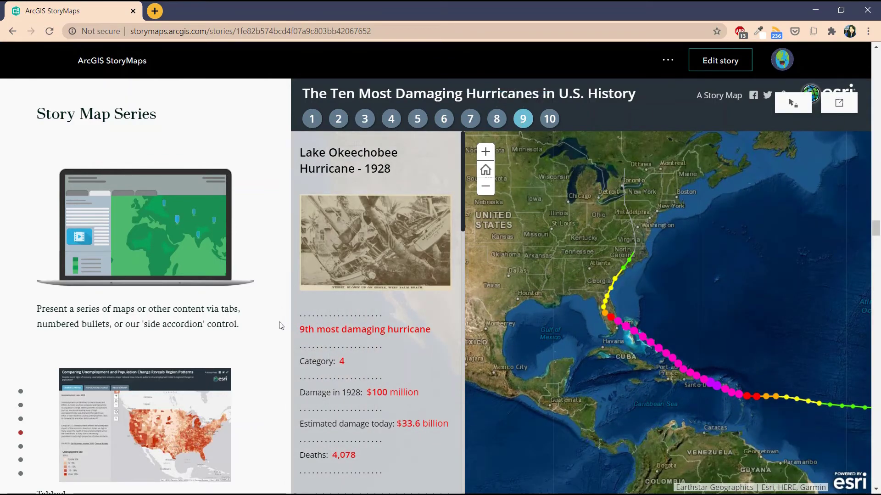
- Scroll down to the Story Map Shortlist section with its Project Map example
scroll(279, 328, down, 1)
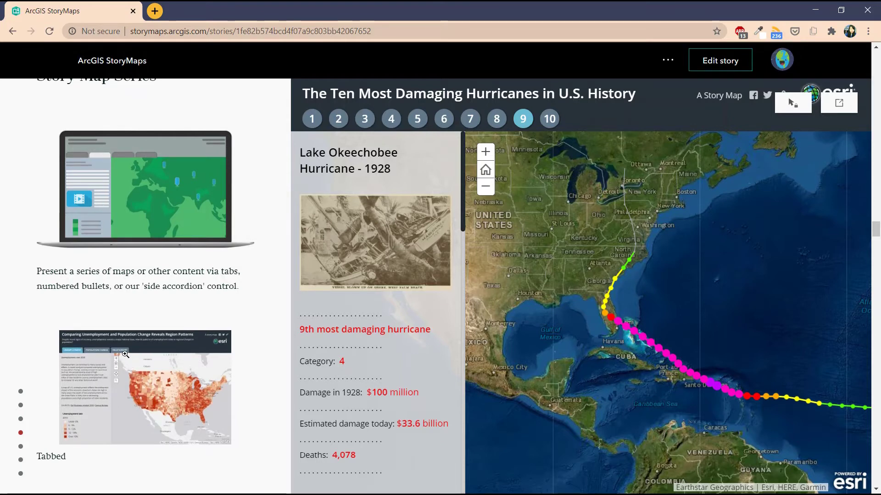
scroll(125, 354, down, 1)
scroll(126, 354, down, 1)
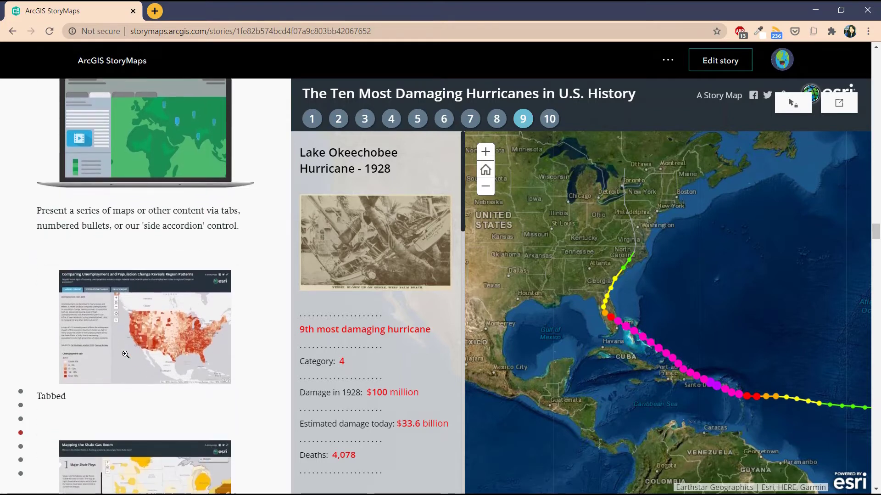
scroll(125, 354, down, 1)
scroll(126, 354, down, 2)
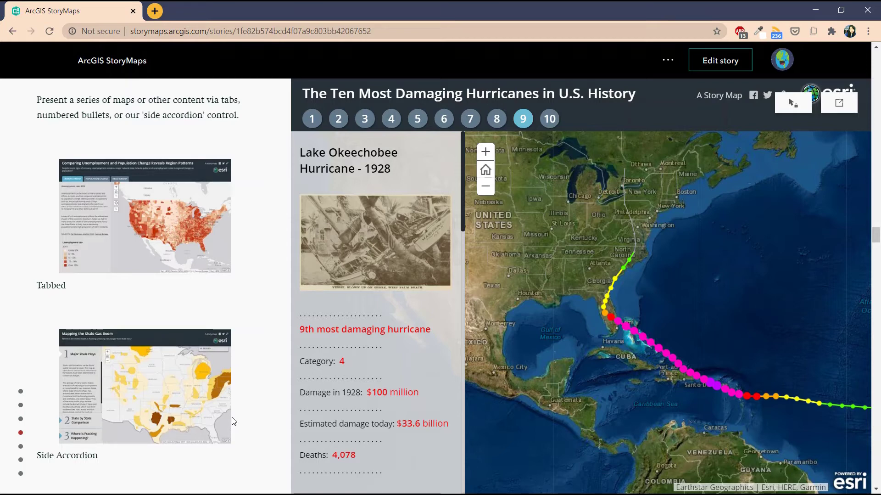
scroll(234, 420, down, 4)
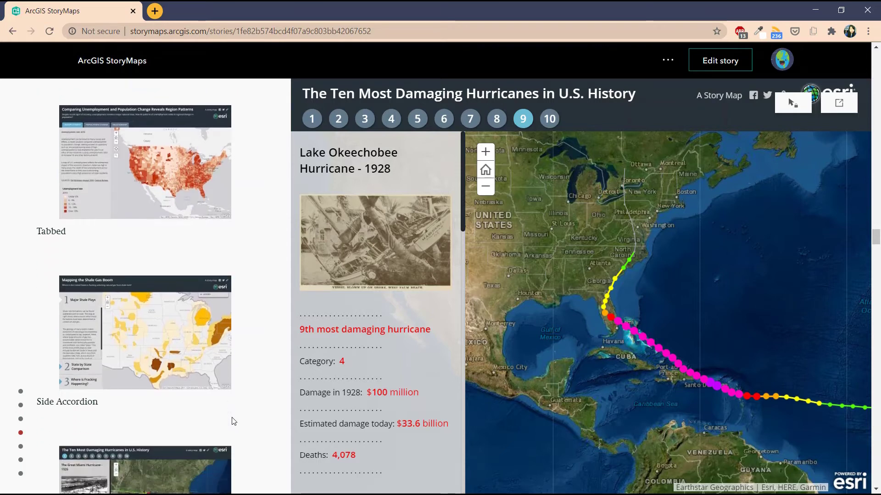
scroll(233, 421, down, 8)
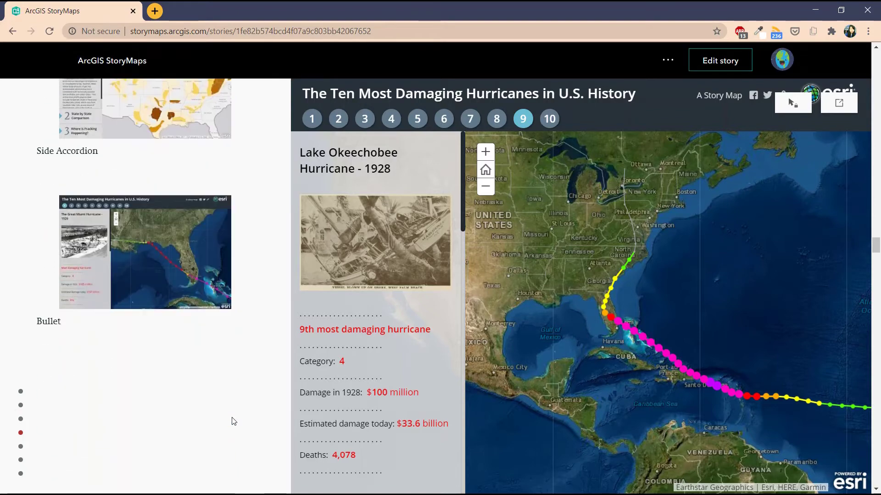
scroll(232, 417, down, 3)
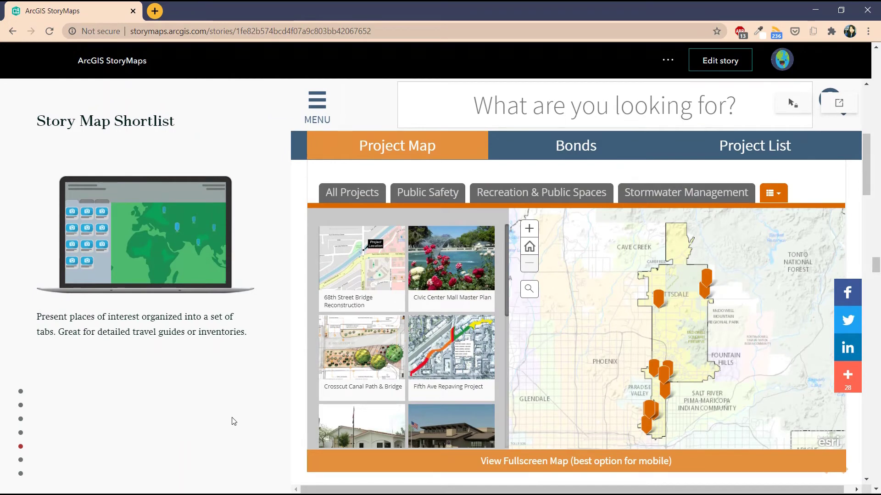
- Browse the shortlist categories, opening Pima Road Improvements and the McDowell Mountain Ranch aquatic project
click(361, 189)
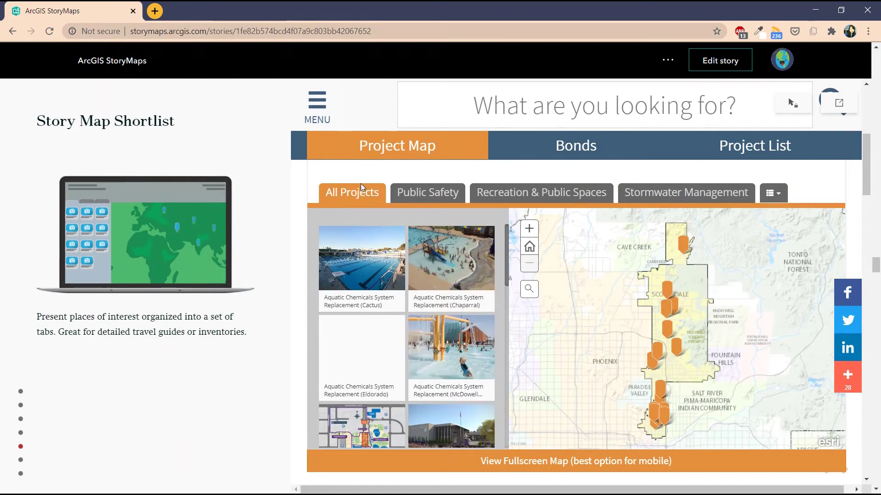
click(406, 194)
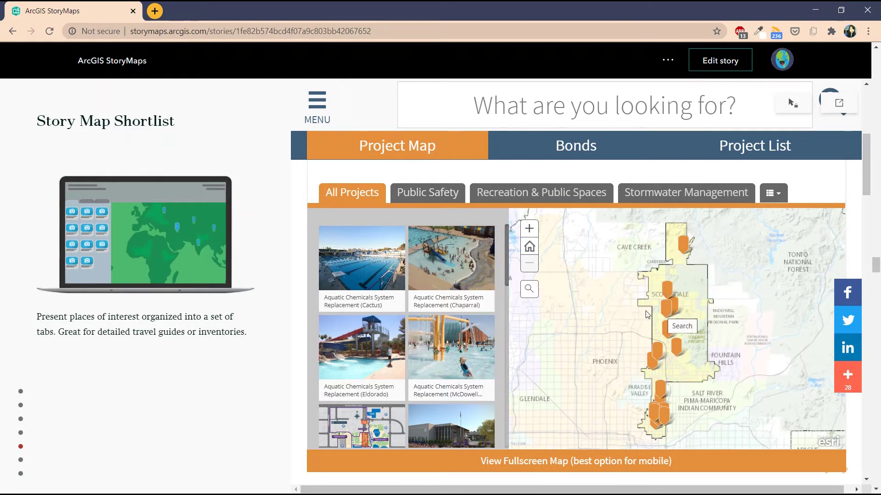
click(663, 314)
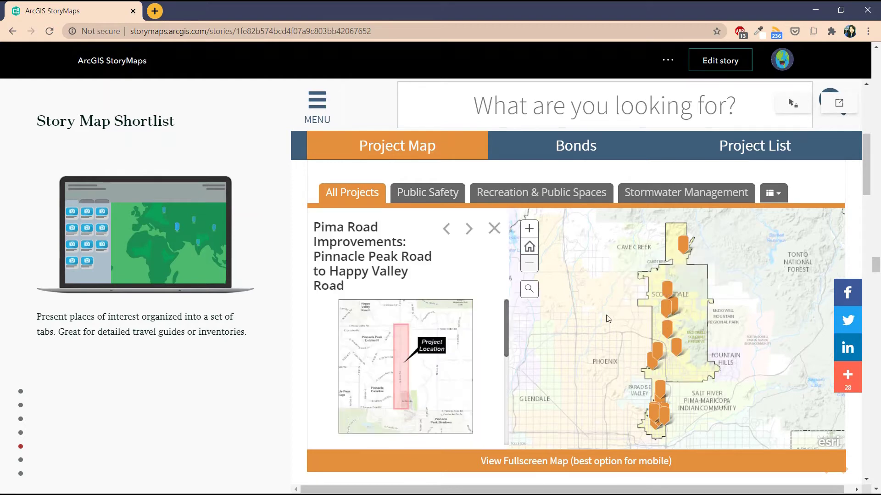
click(583, 196)
click(470, 381)
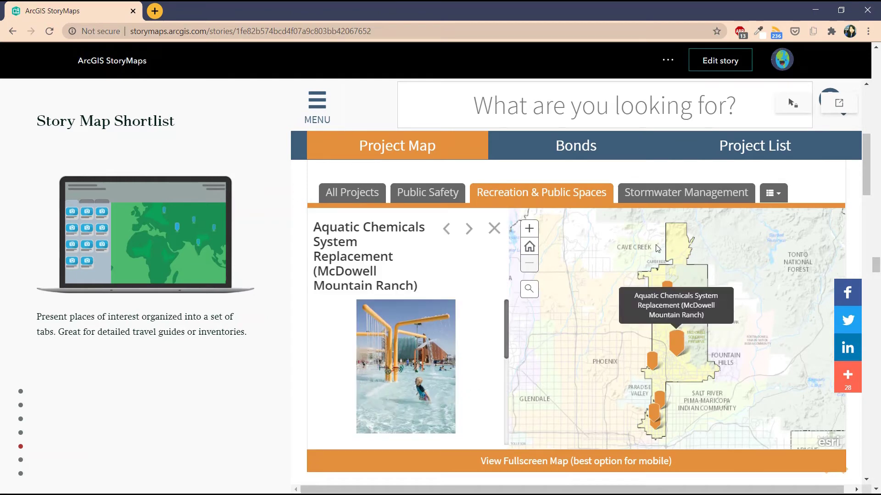
- View the Reata Flood Control Study, then Fire Station 616 under Public Safety
click(686, 192)
click(458, 286)
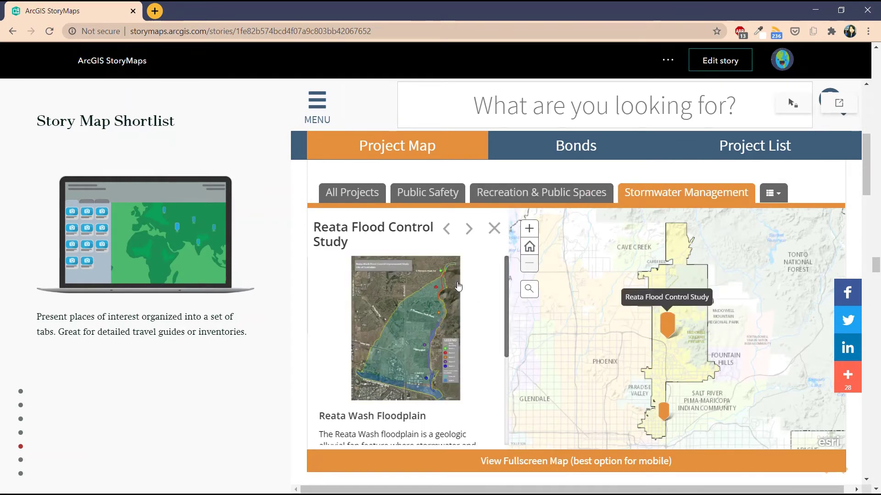
click(449, 199)
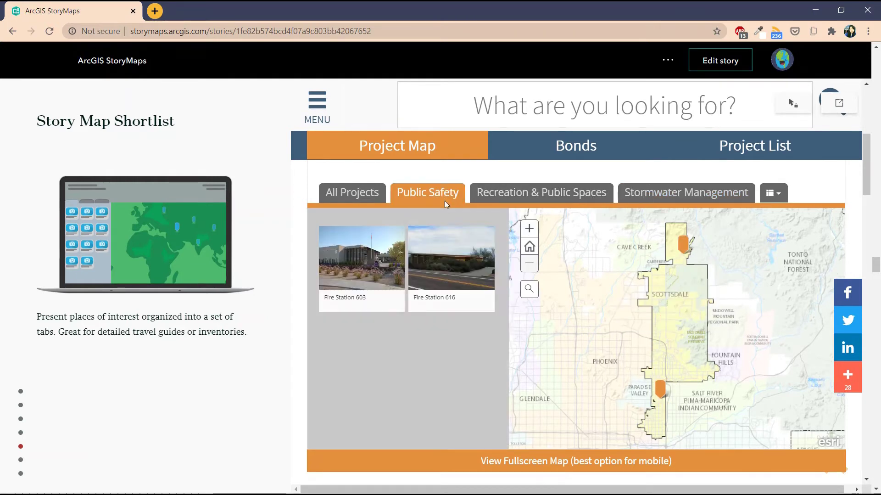
click(447, 280)
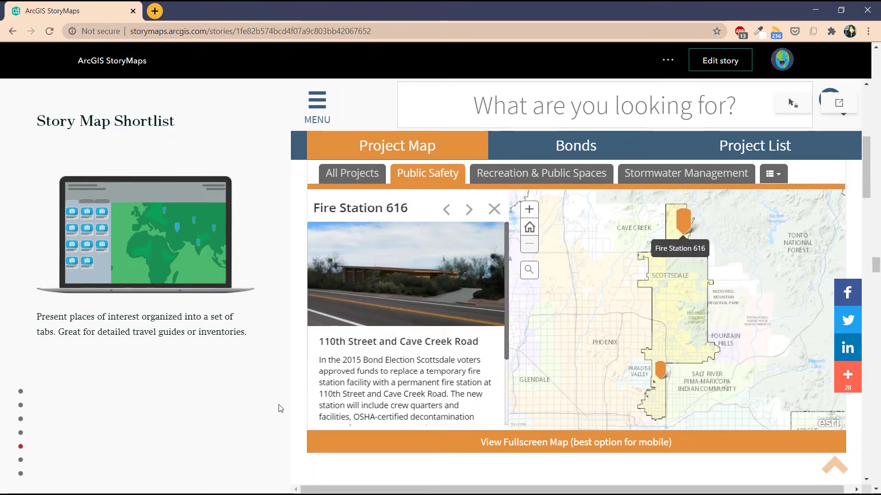
- Scroll to The London Time Machine and drag the spyglass across the Thames to the Tower area
scroll(239, 410, down, 5)
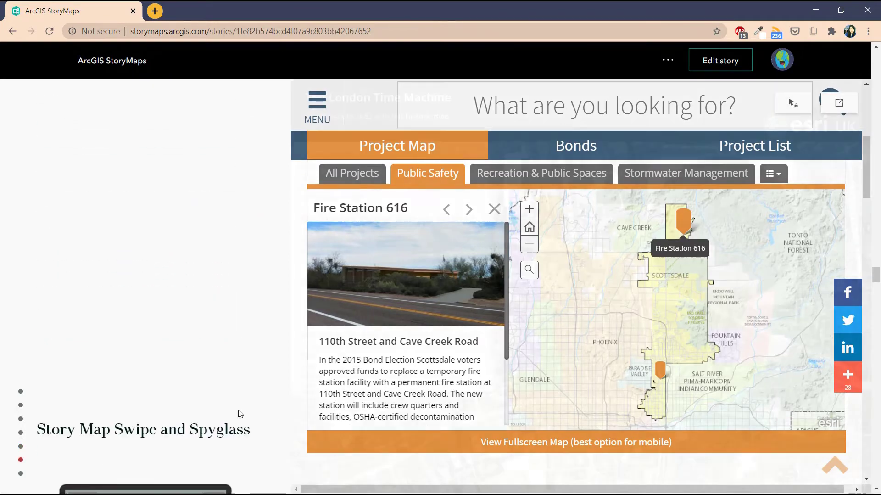
scroll(239, 411, down, 3)
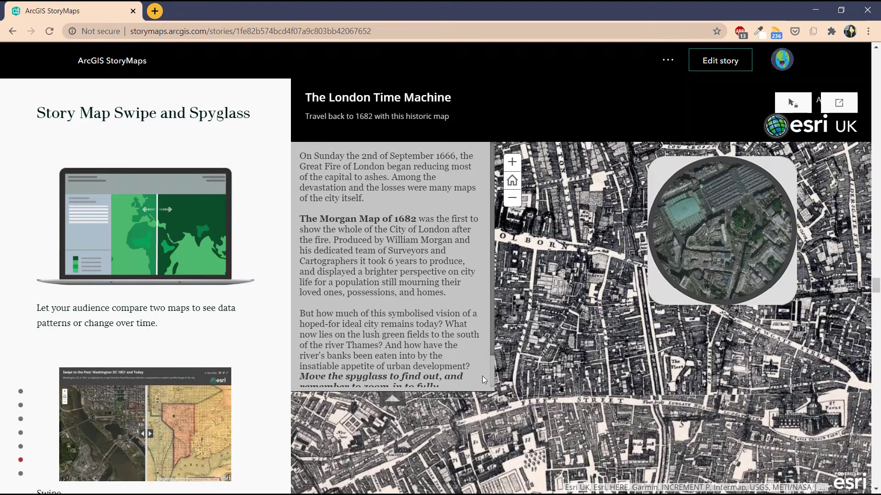
drag(691, 278, 501, 204)
drag(648, 376, 718, 280)
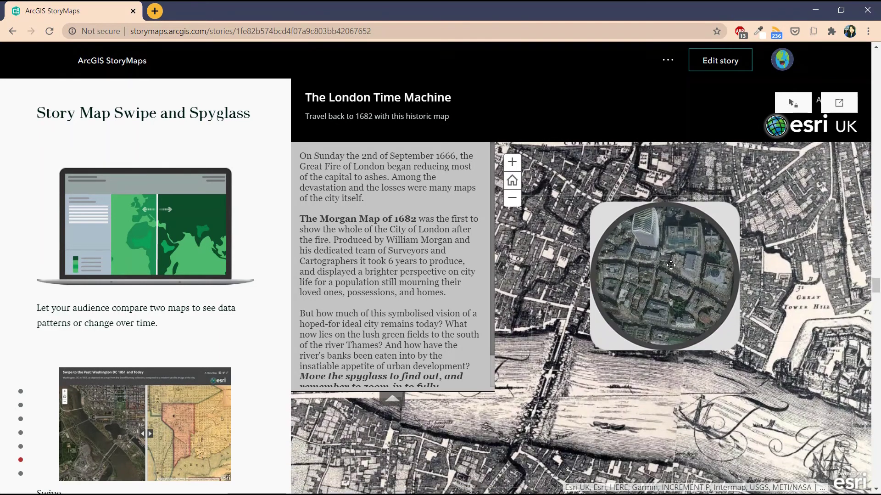
drag(671, 265, 778, 304)
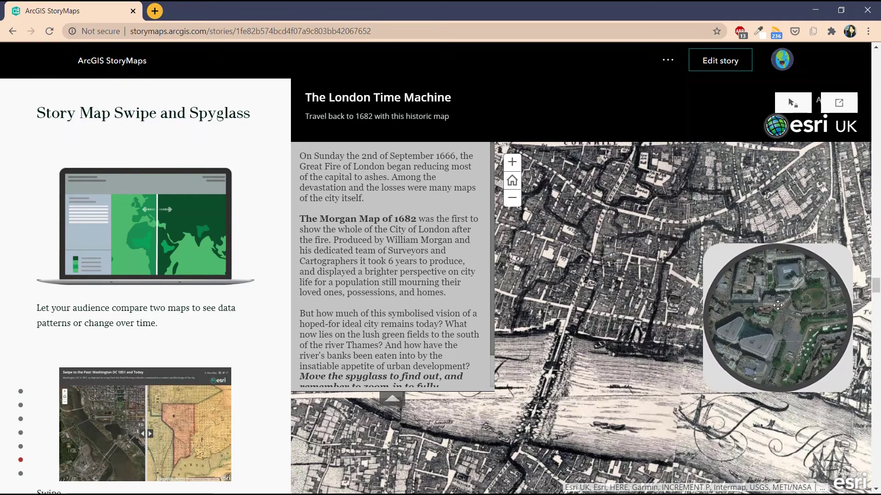
- Pan and zoom the Story Map Basic traffic map to Tampa and open a District 7 road popup
scroll(183, 369, down, 10)
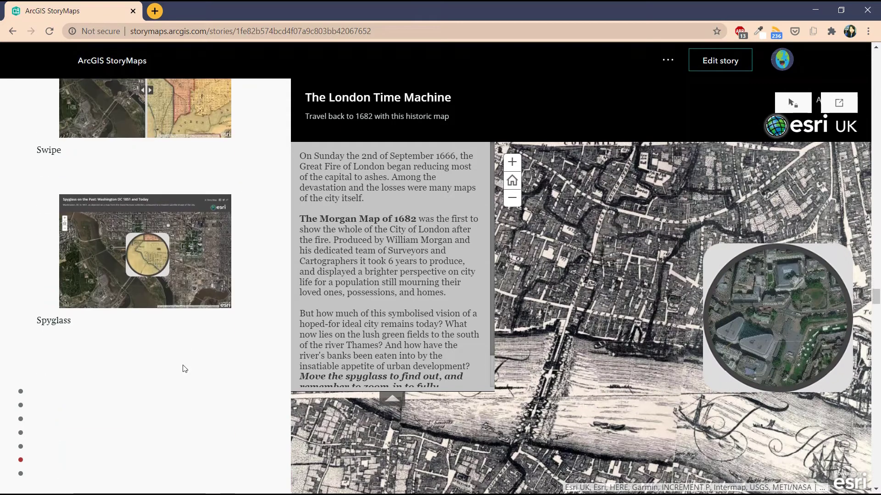
scroll(183, 369, down, 5)
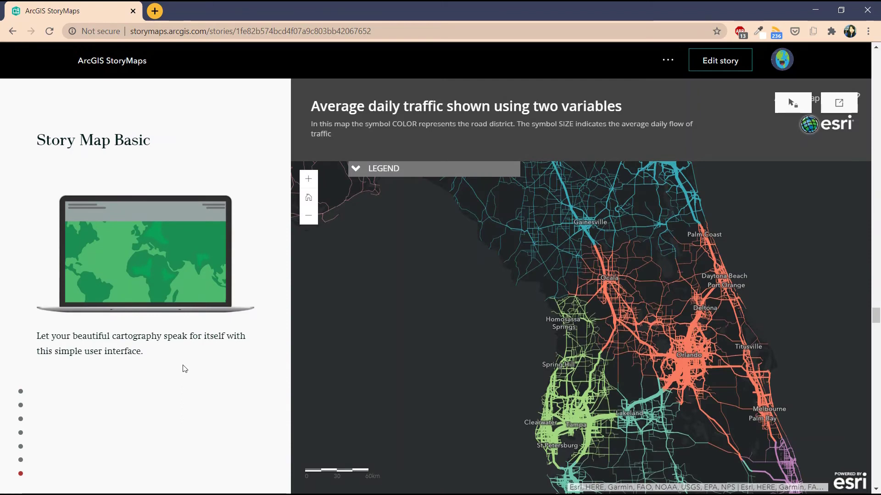
scroll(183, 369, down, 1)
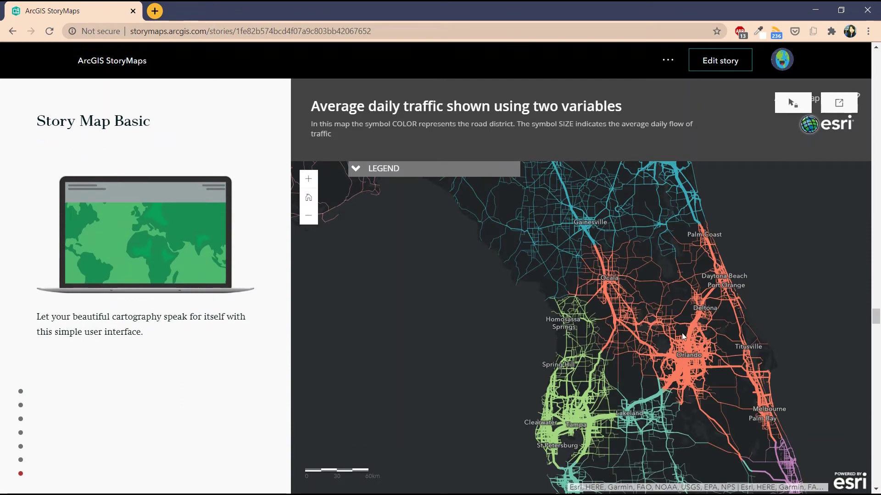
drag(675, 336, 623, 276)
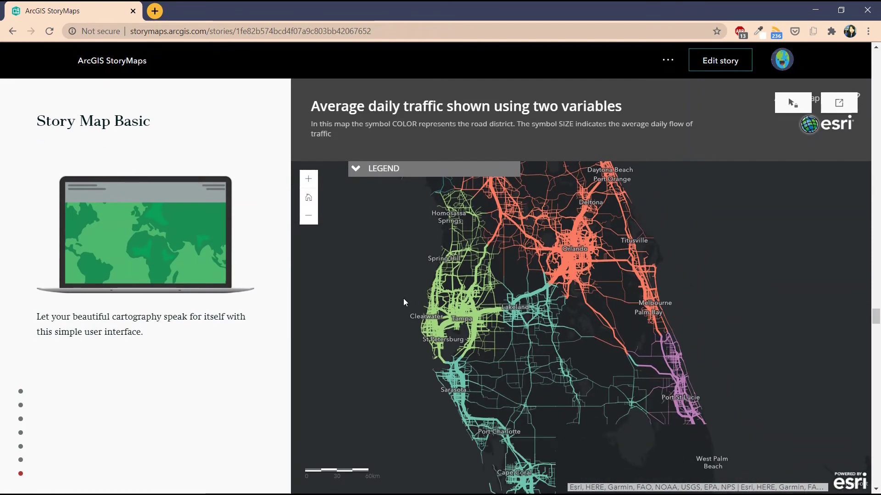
scroll(404, 298, up, 3)
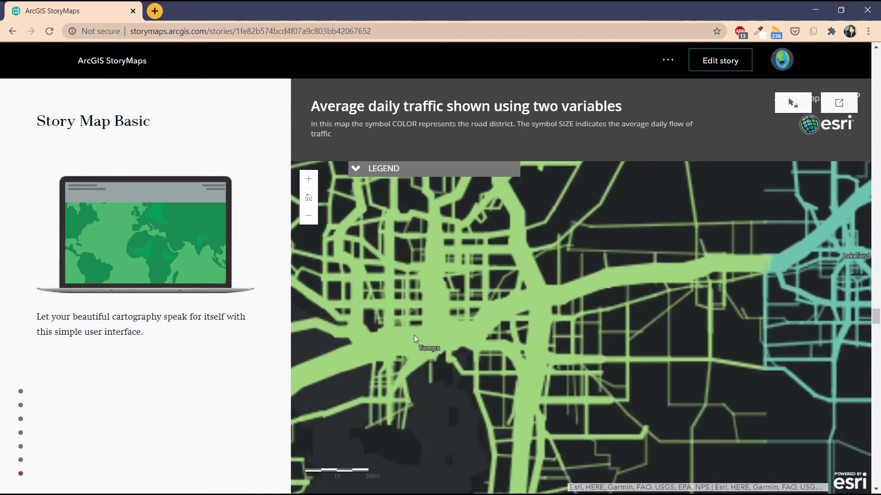
click(435, 337)
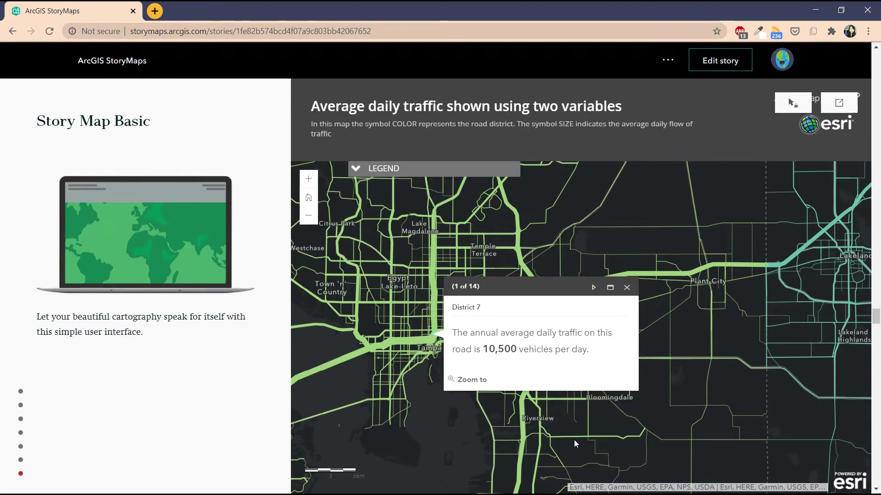
- Scroll down to The Anatomy of a Story cheat sheet
scroll(219, 416, down, 5)
scroll(218, 417, down, 4)
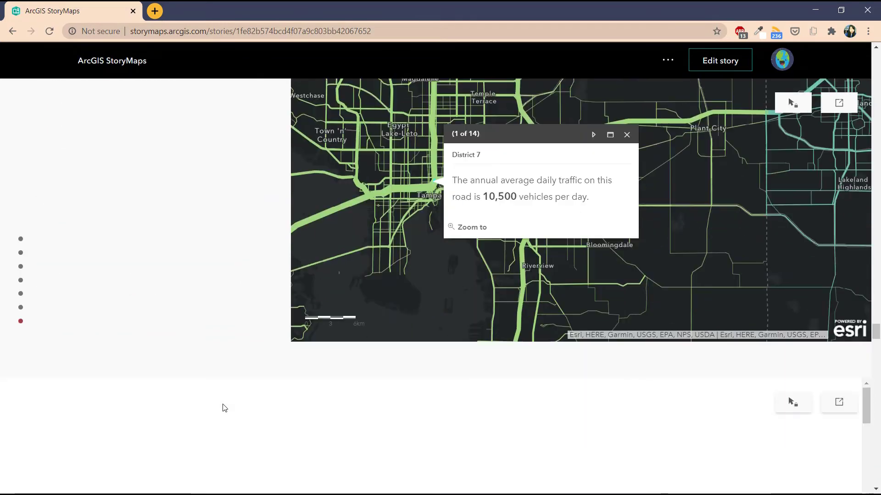
scroll(215, 363, down, 3)
- Activate the embedded cheat sheet and scroll through header, cover, content and sidecar sections to the block-types slide
click(806, 252)
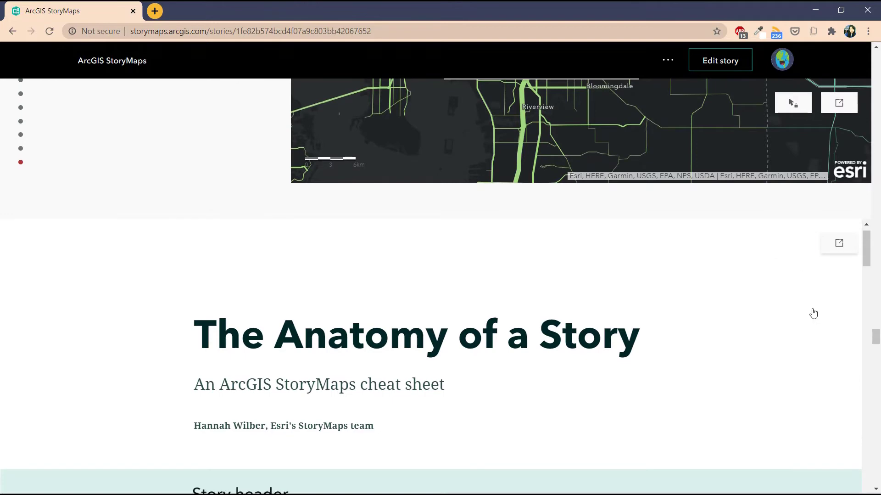
scroll(819, 316, down, 2)
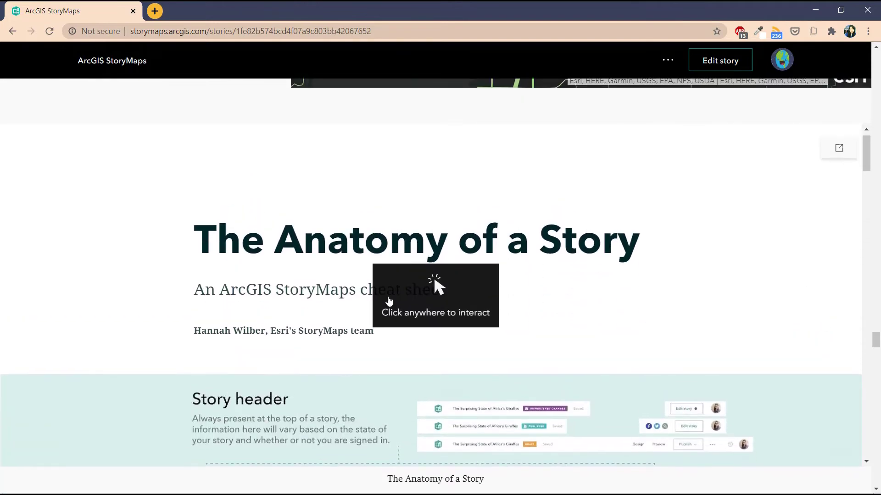
click(394, 298)
scroll(416, 302, down, 1)
scroll(424, 299, down, 5)
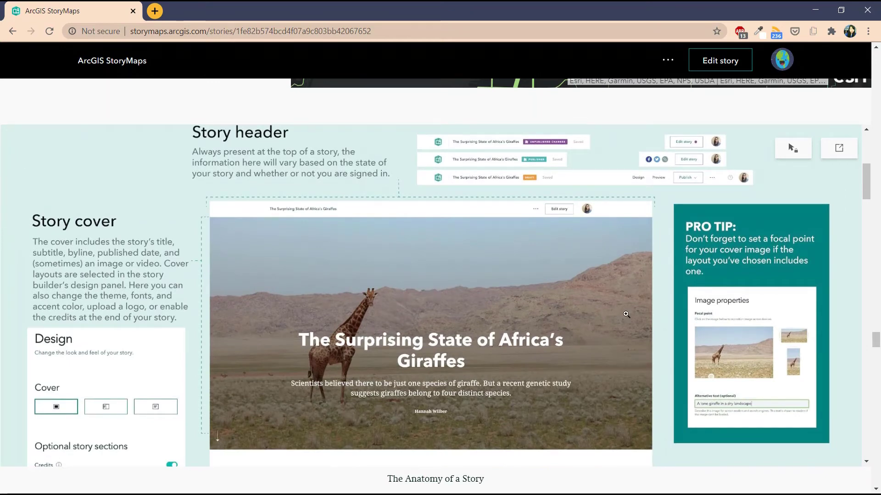
scroll(766, 252, down, 1)
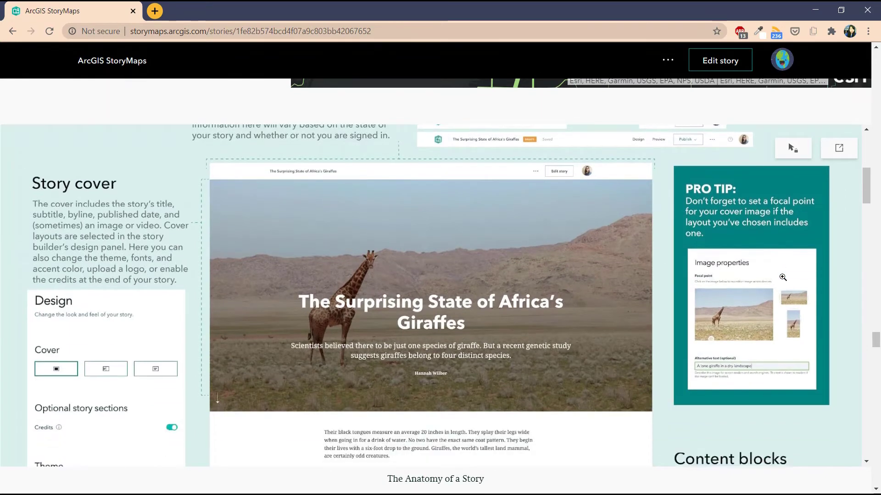
scroll(785, 277, down, 1)
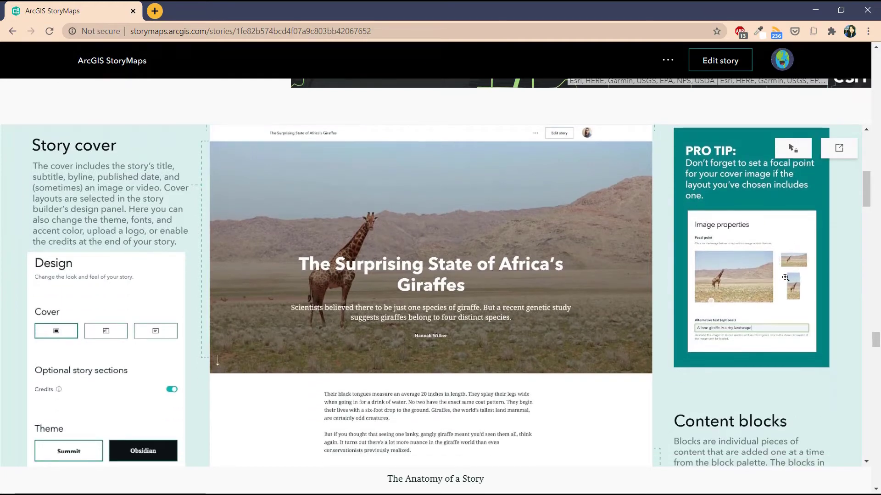
scroll(782, 280, down, 1)
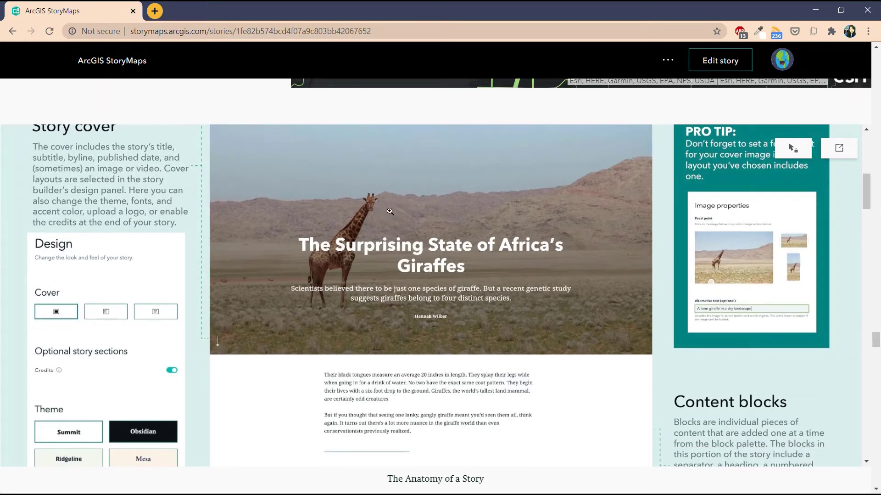
scroll(303, 373, down, 5)
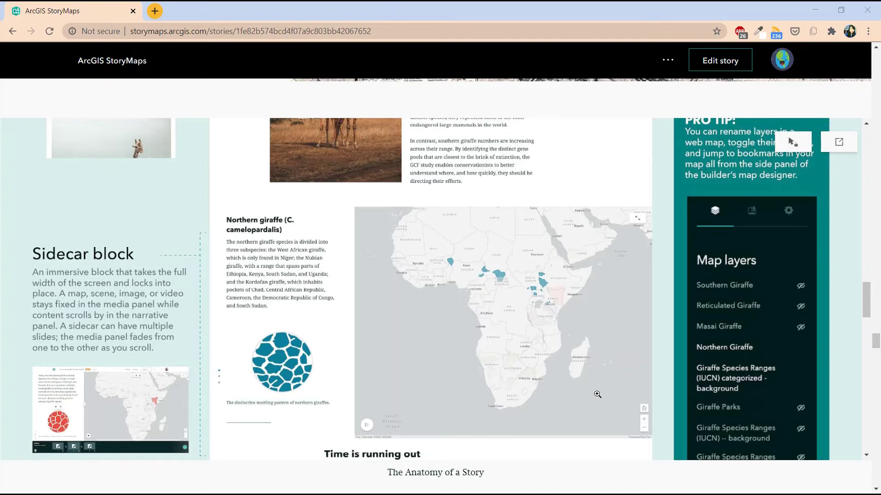
scroll(600, 476, down, 6)
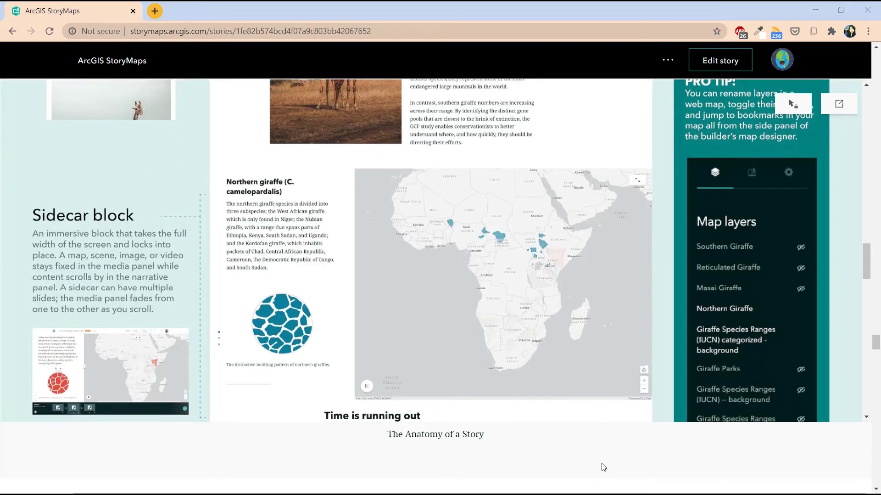
scroll(606, 442, down, 3)
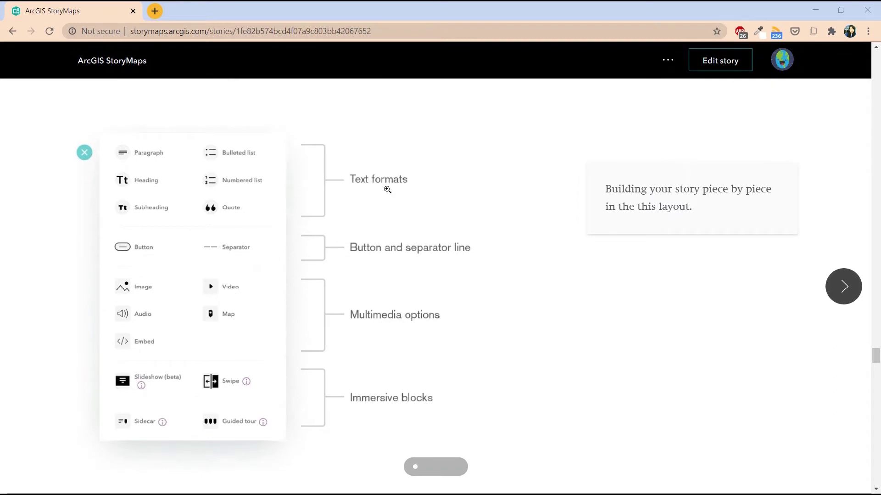
- Advance the carousel through the text-editing, multimedia alignment and map drawing demo slides
click(387, 253)
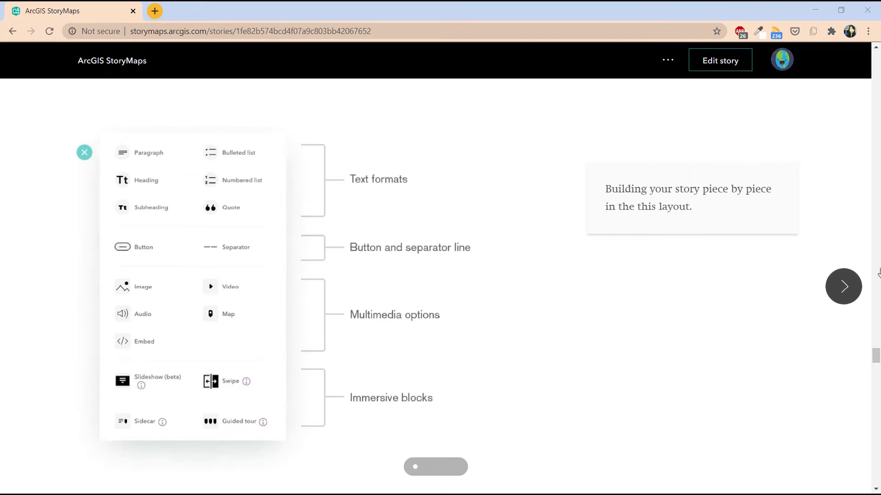
click(845, 289)
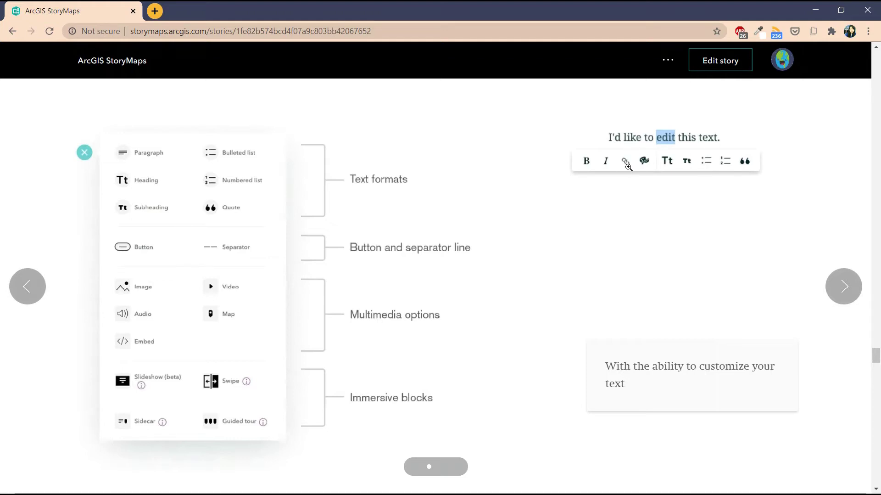
click(853, 301)
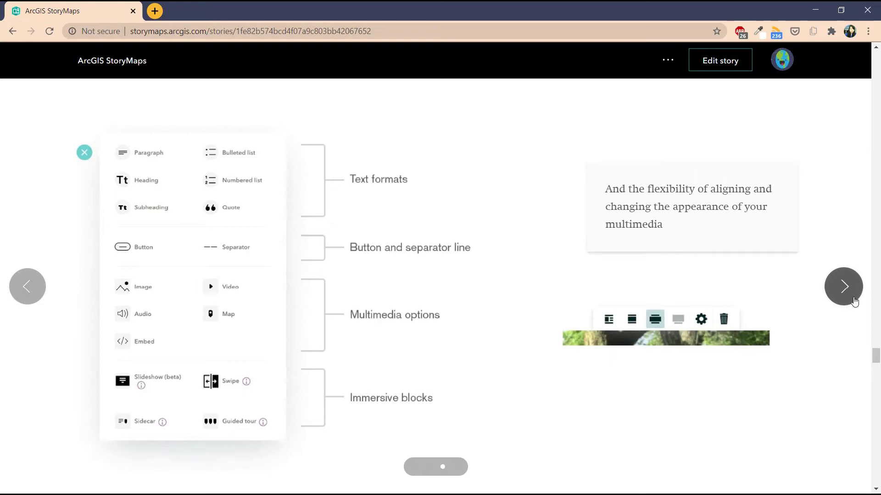
click(854, 301)
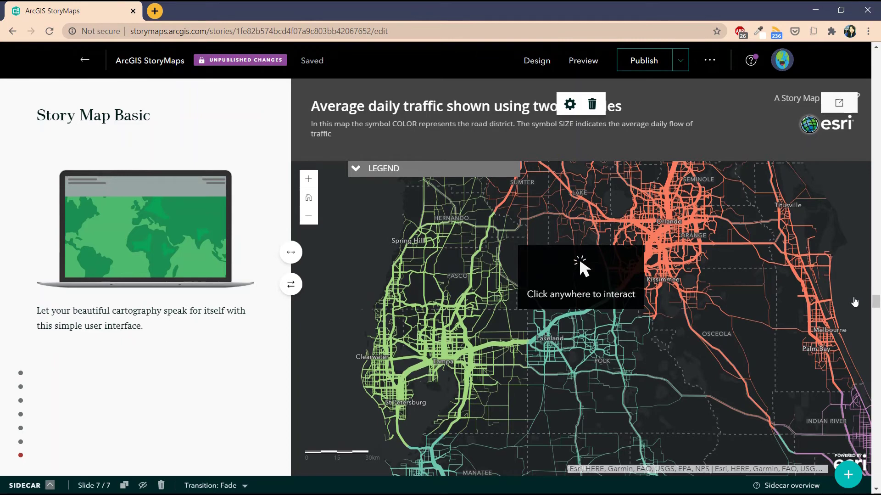
- Choose Map from the content-block palette on slide 7's narrative panel
click(388, 34)
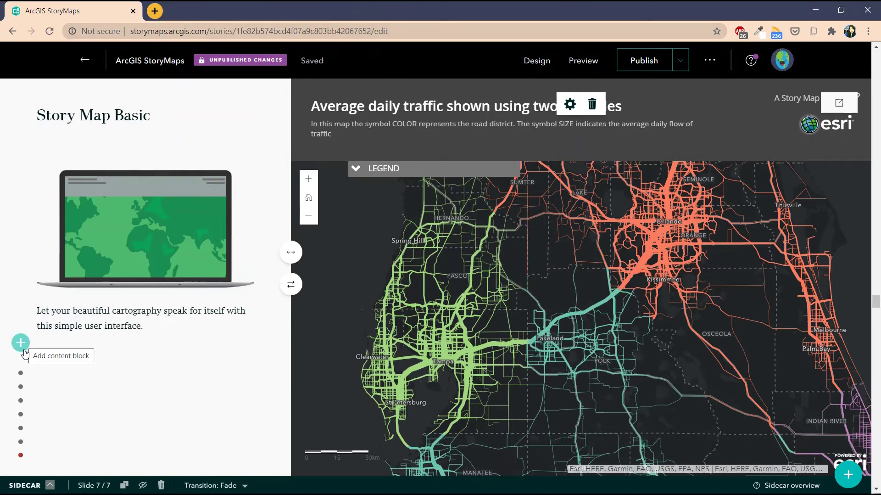
click(26, 348)
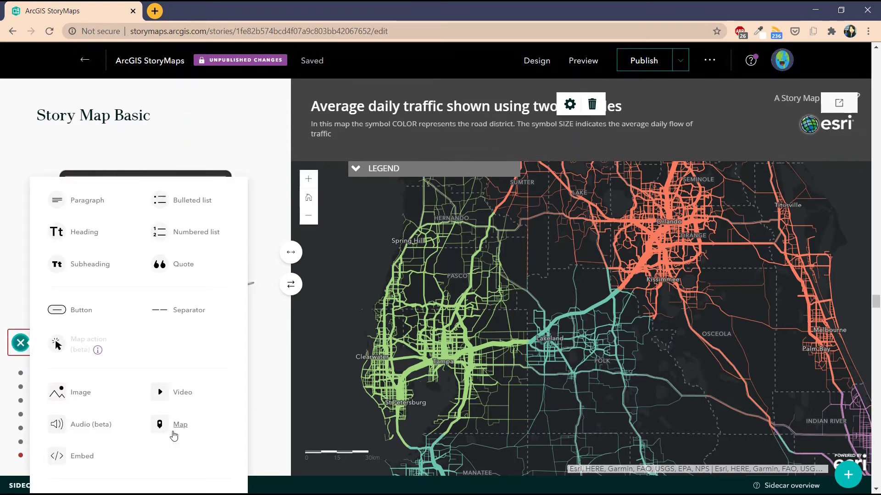
click(174, 435)
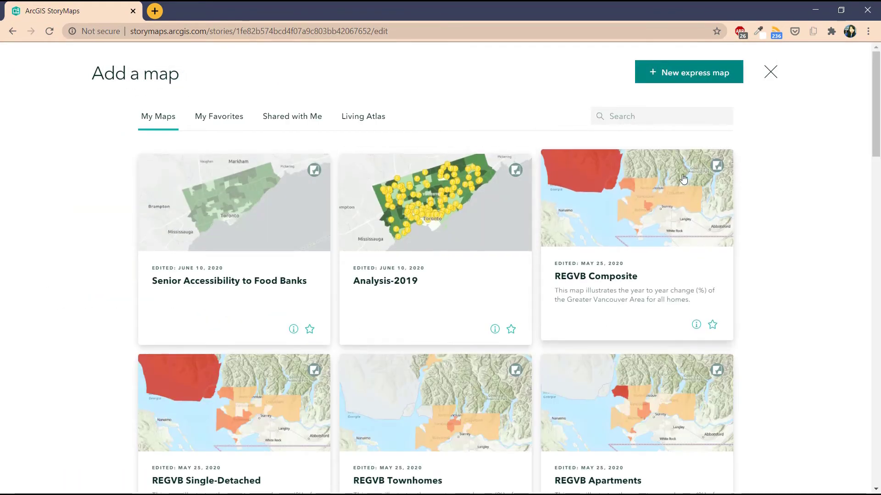
- Create a new blank express map
click(681, 72)
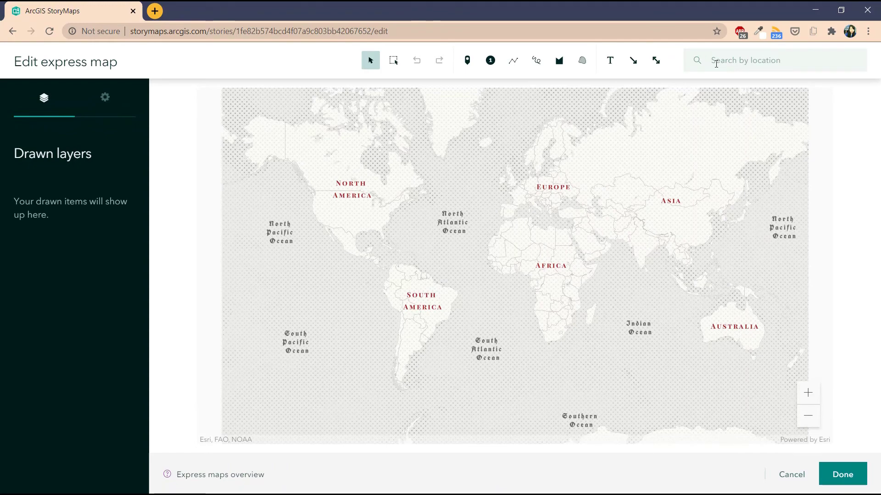
- Add the '12 Concorde Pl' North York result to the map and drag its pin onto the Esri Canada building
text(12 concorde pl)
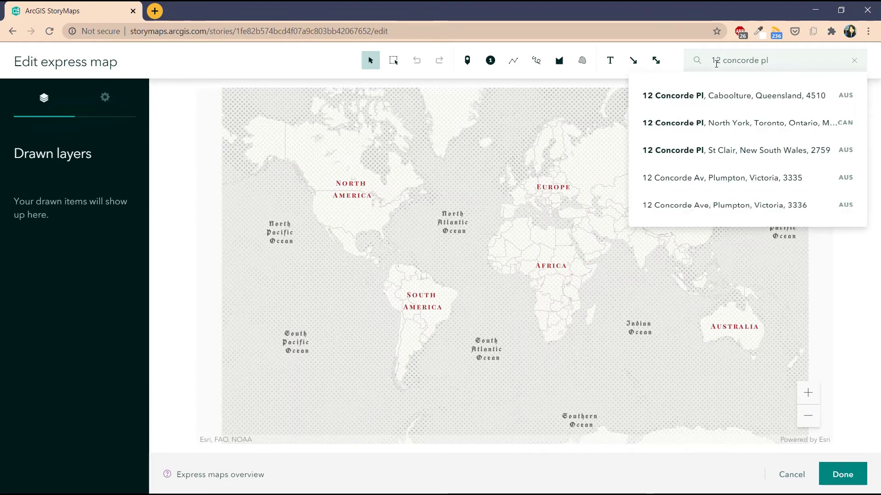
text(,)
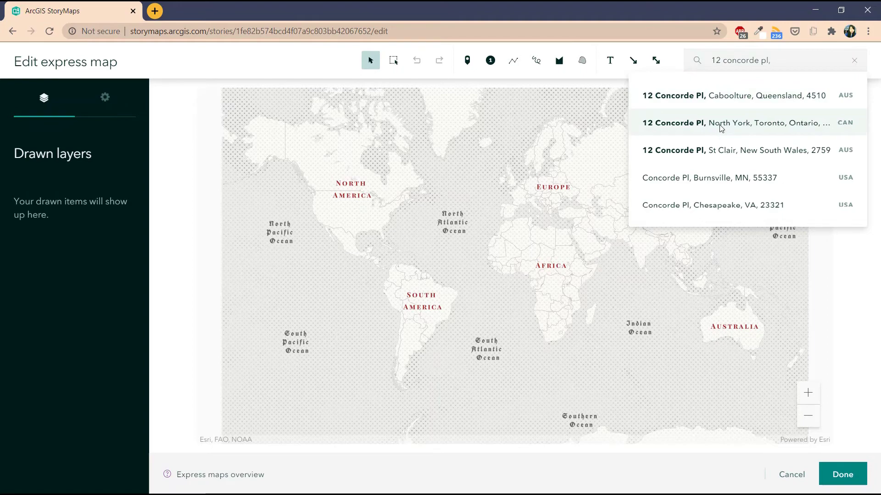
click(721, 129)
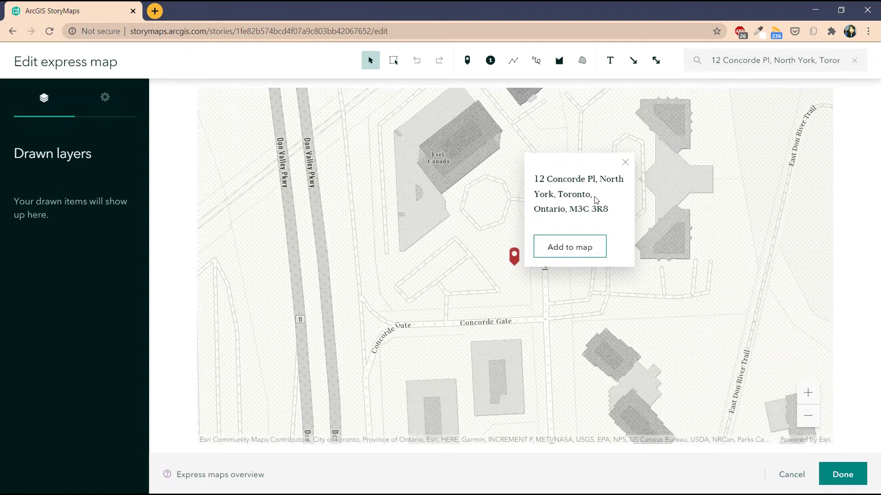
click(440, 163)
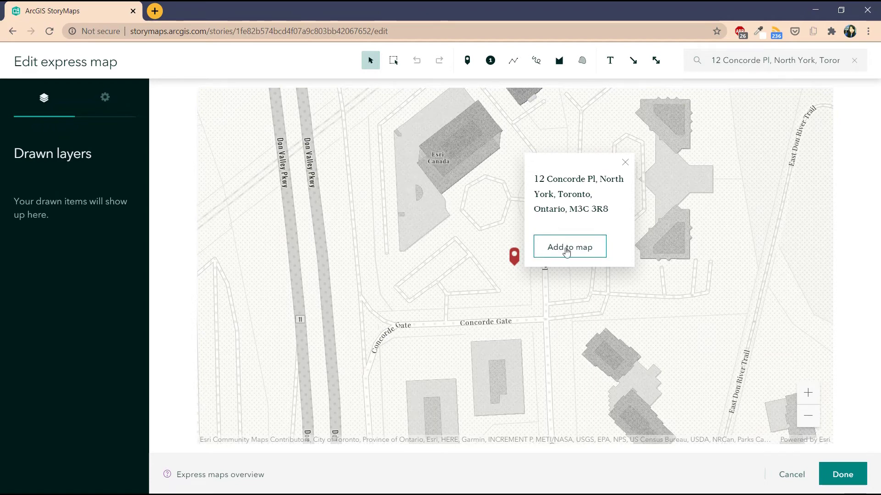
click(573, 247)
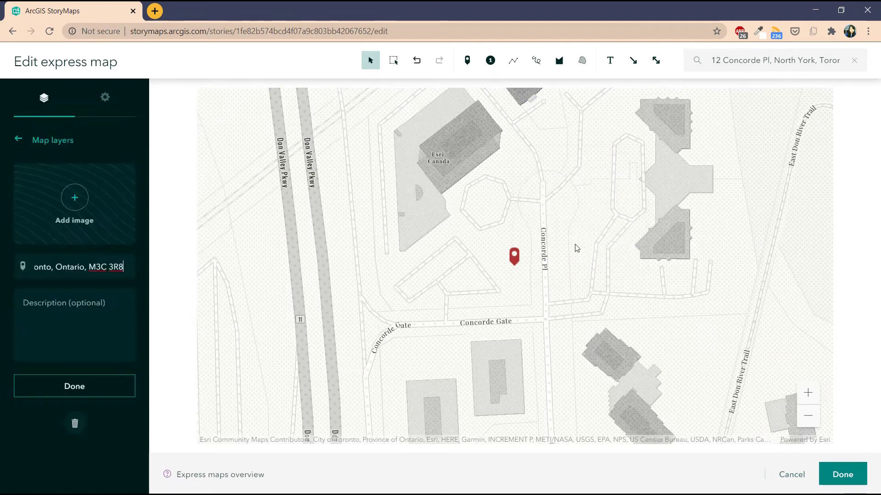
drag(542, 200, 612, 297)
drag(586, 356, 529, 252)
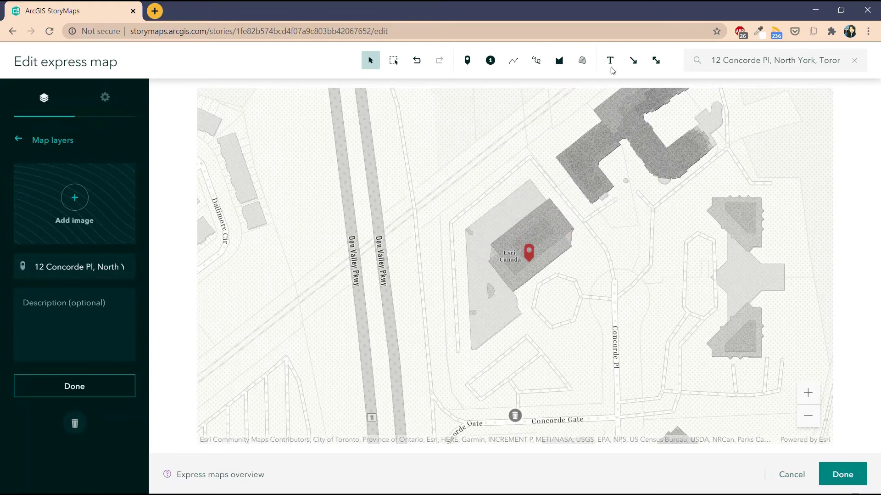
- Place a 'This is my office' text label above the office, keeping the dark filled style
click(611, 62)
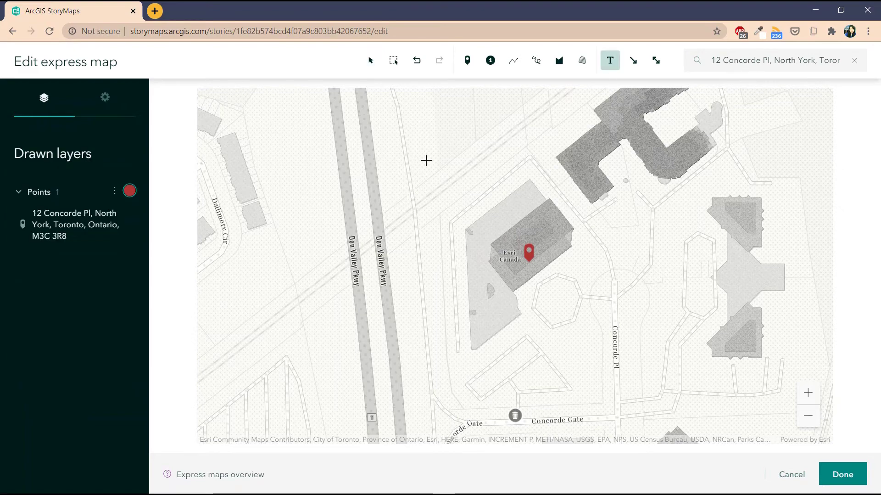
click(468, 165)
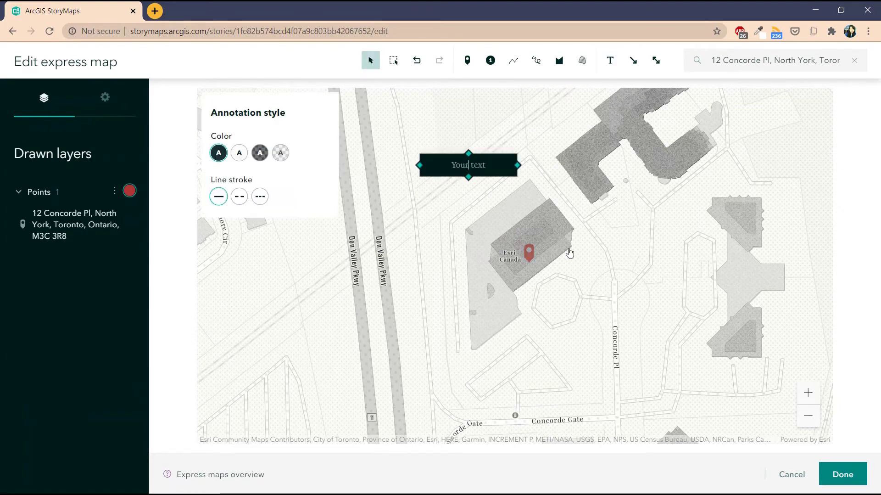
text(This is my office)
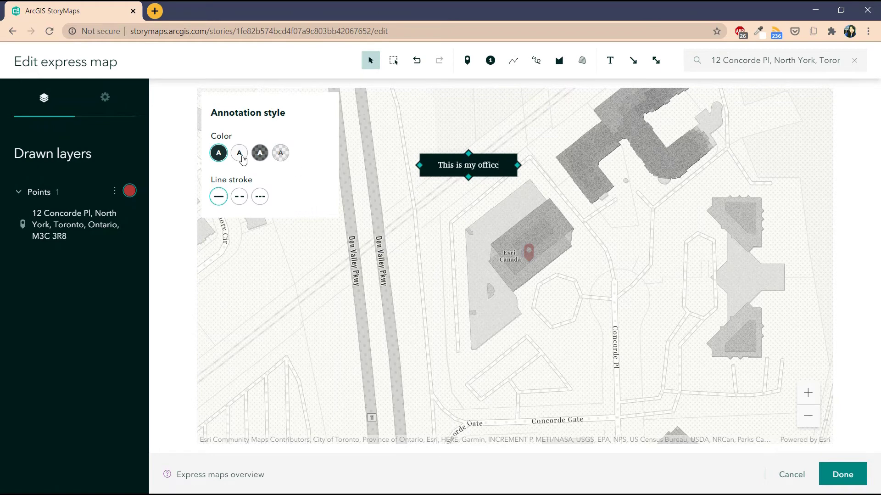
click(240, 155)
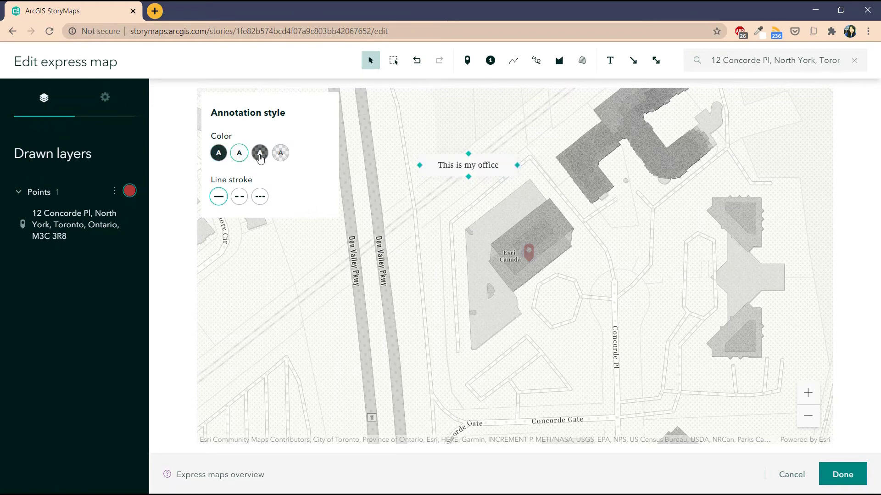
click(281, 153)
click(219, 153)
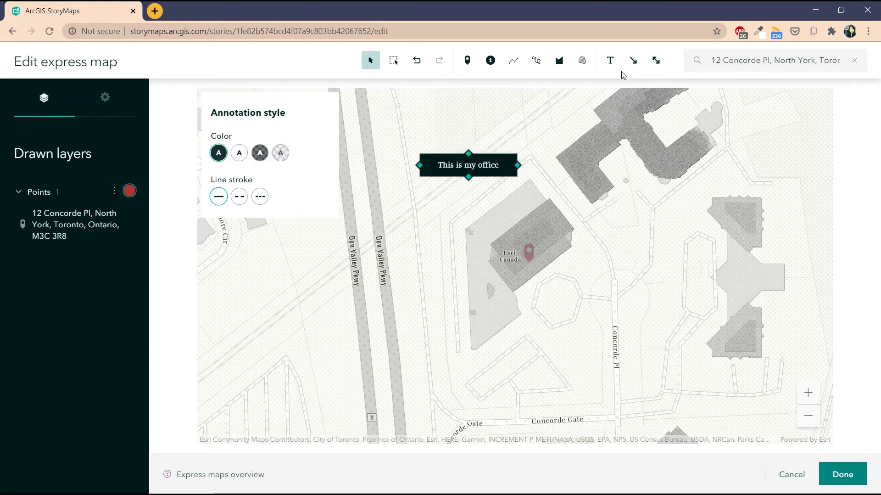
- Draw a vertical downward arrow beside the office, then begin a line on Don Valley Pkwy
click(633, 68)
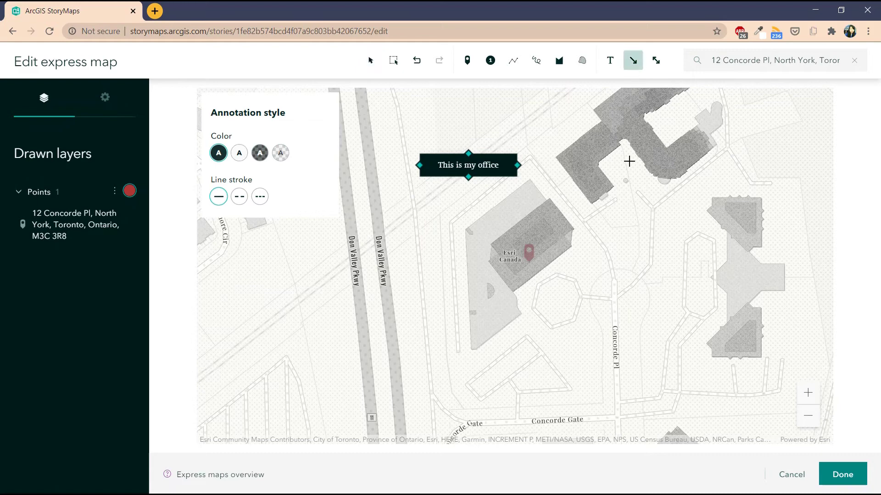
drag(635, 150, 636, 251)
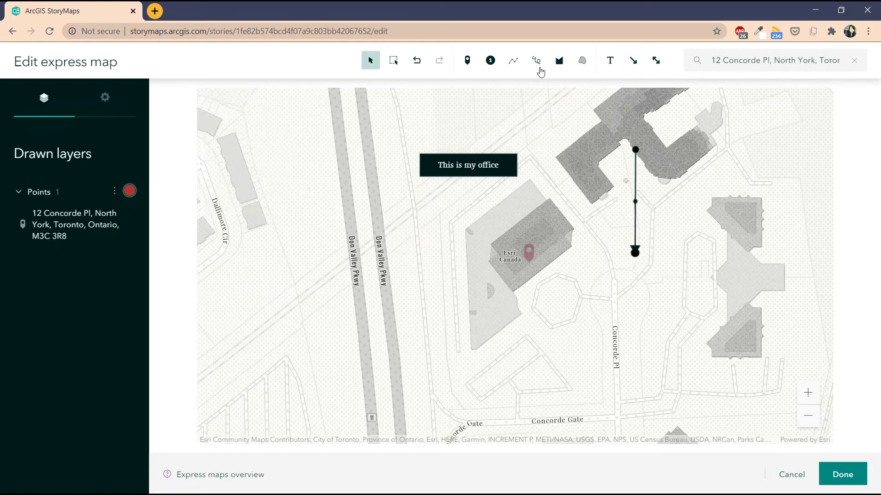
click(513, 61)
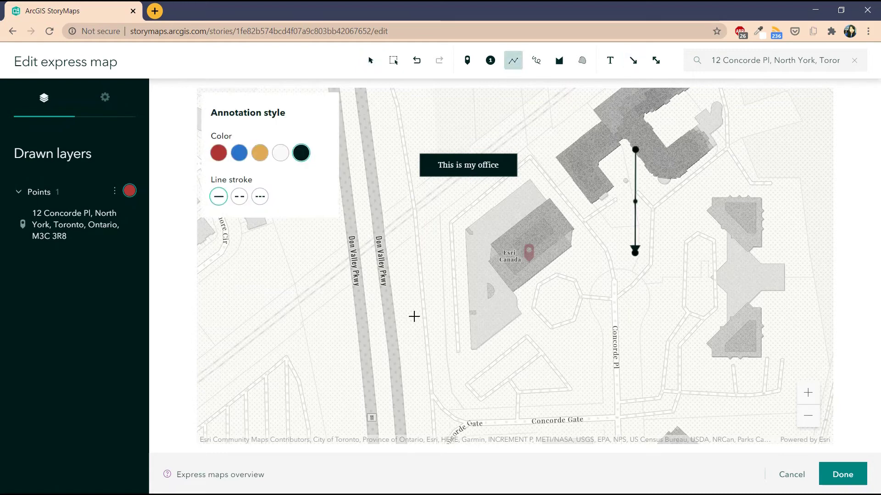
click(359, 349)
click(474, 383)
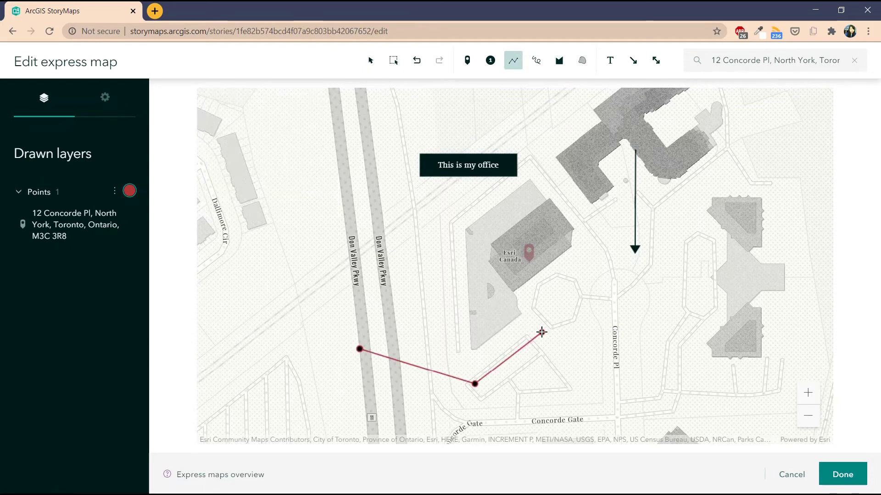
- Place numbered point 1 on Don Valley Pkwy instead and finish editing
click(490, 60)
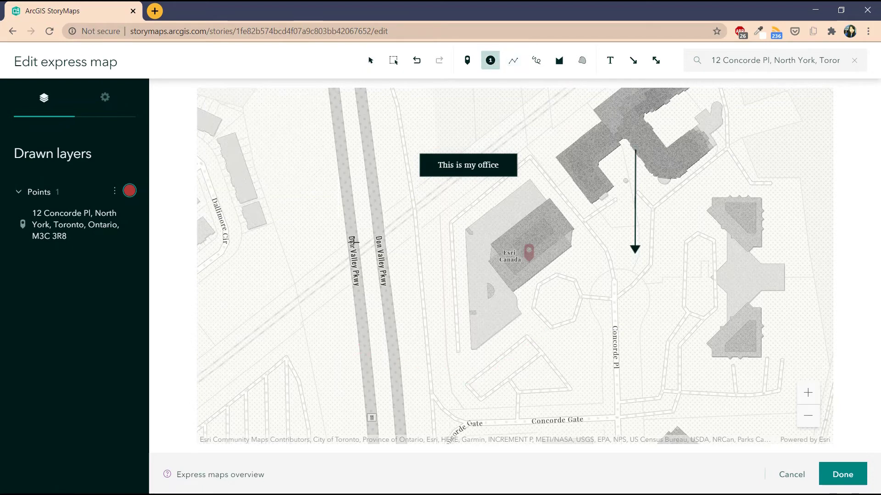
click(354, 235)
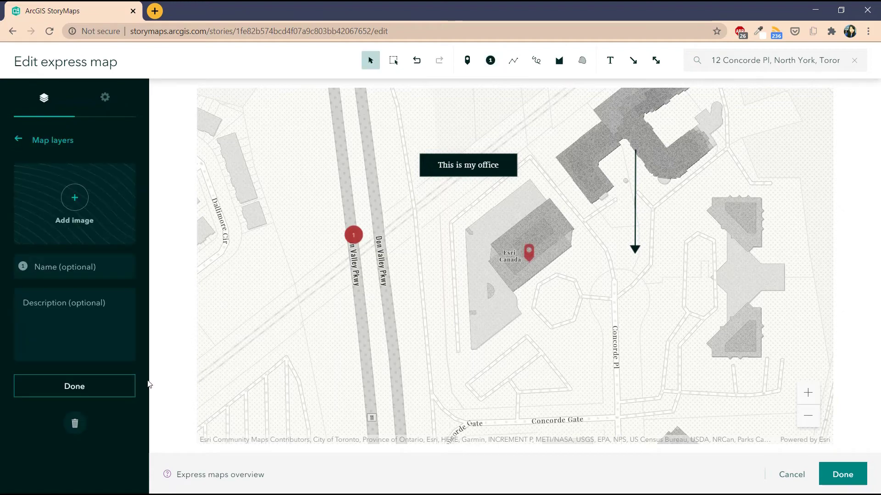
click(489, 67)
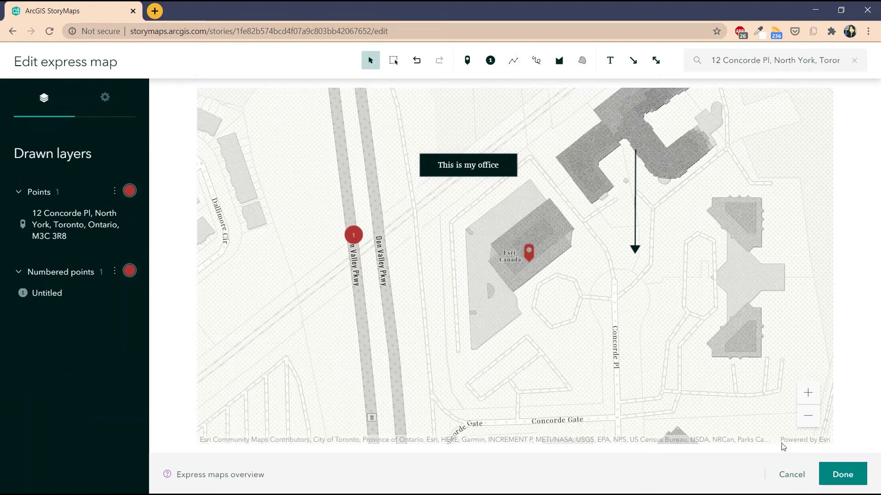
- Finish the express map and insert it into the Story Map Basic narrative
click(843, 474)
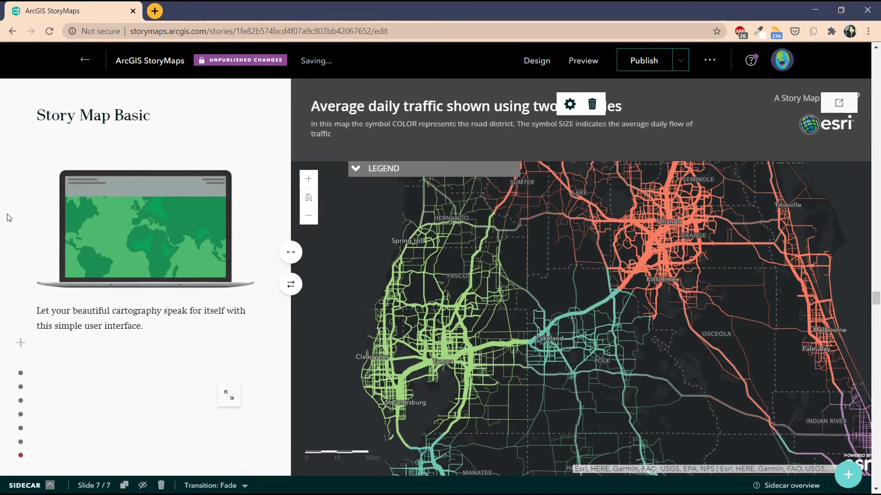
mouse_move(128, 403)
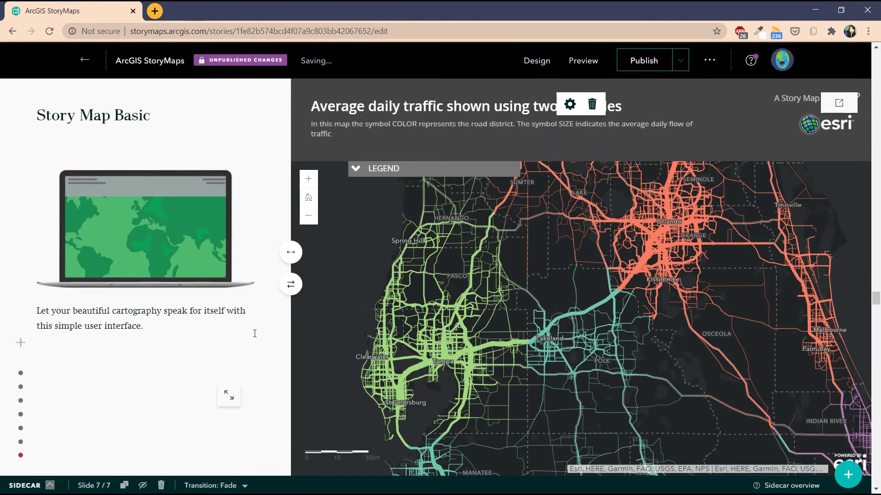
scroll(257, 339, down, 1)
scroll(257, 339, down, 1)
- Drag the express map block above the laptop image, directly under the Story Map Basic heading
mouse_move(26, 318)
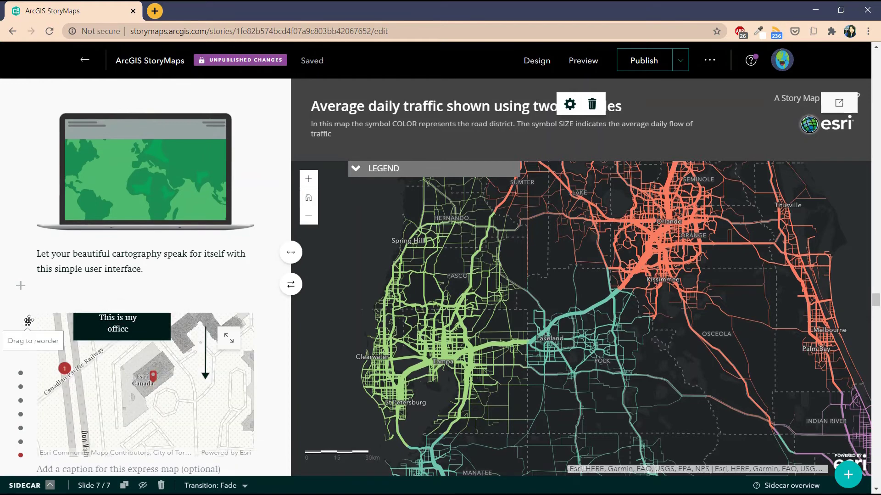
scroll(36, 326, up, 1)
mouse_move(28, 359)
mouse_down()
mouse_move(32, 186)
mouse_move(43, 159)
mouse_up()
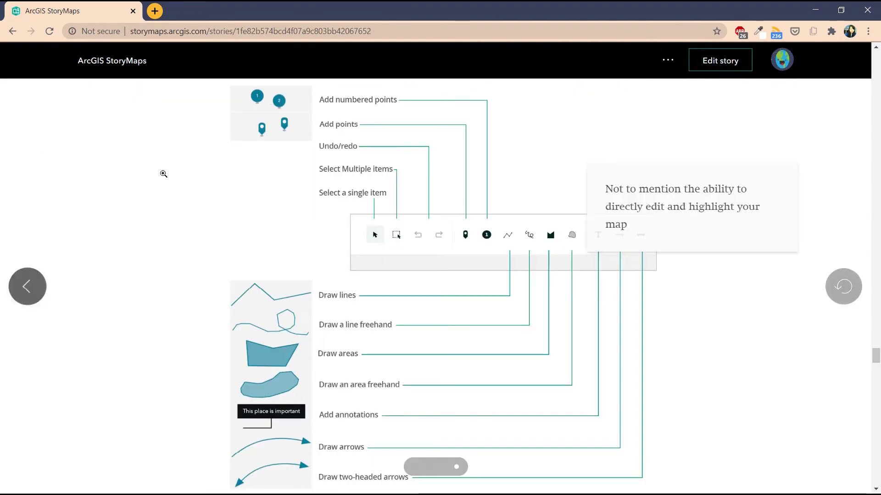
scroll(169, 174, down, 1)
scroll(169, 174, down, 2)
scroll(168, 174, down, 4)
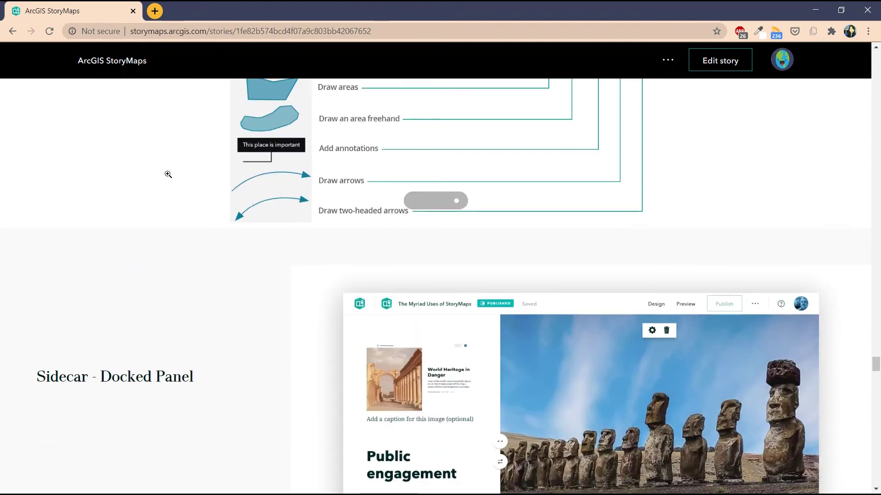
- Reset the drawing-tools carousel to its first slide, then scroll to the 'Public engagement' docked sidecar example
scroll(168, 174, up, 5)
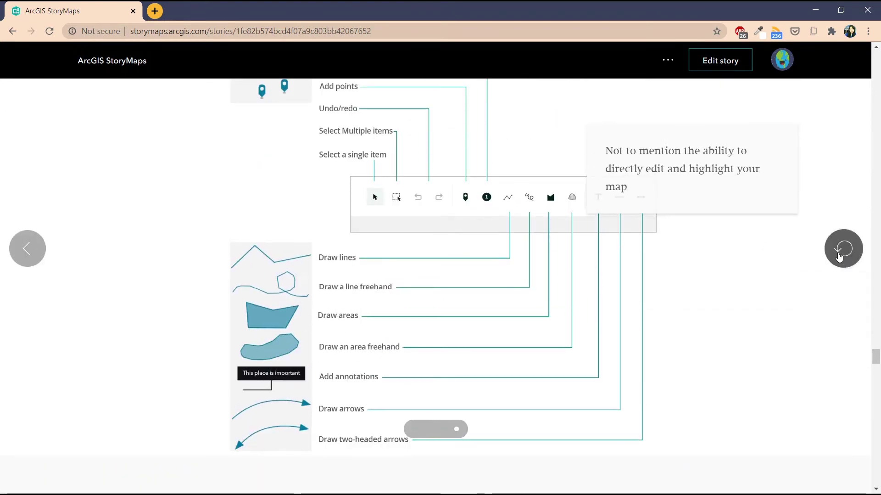
click(839, 255)
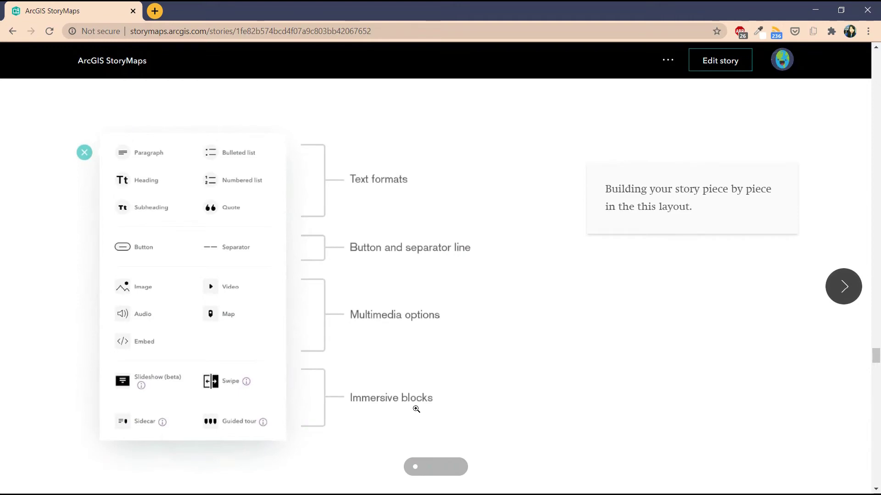
scroll(350, 389, down, 6)
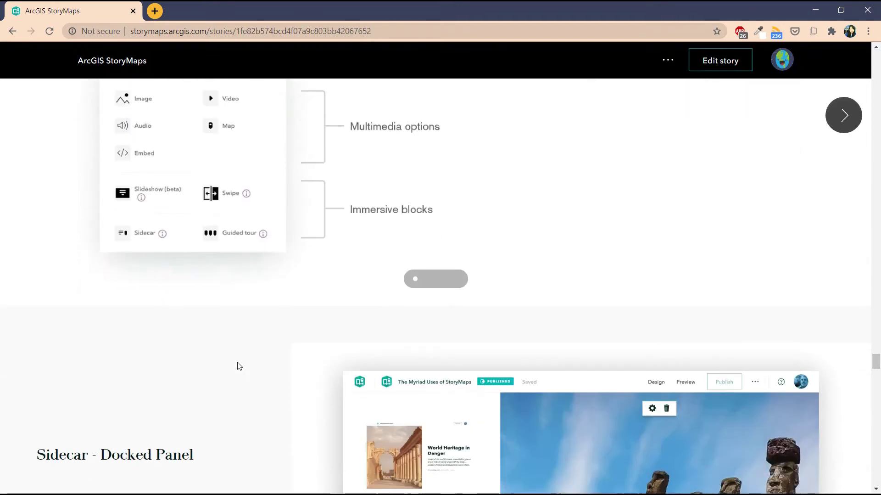
scroll(230, 364, down, 4)
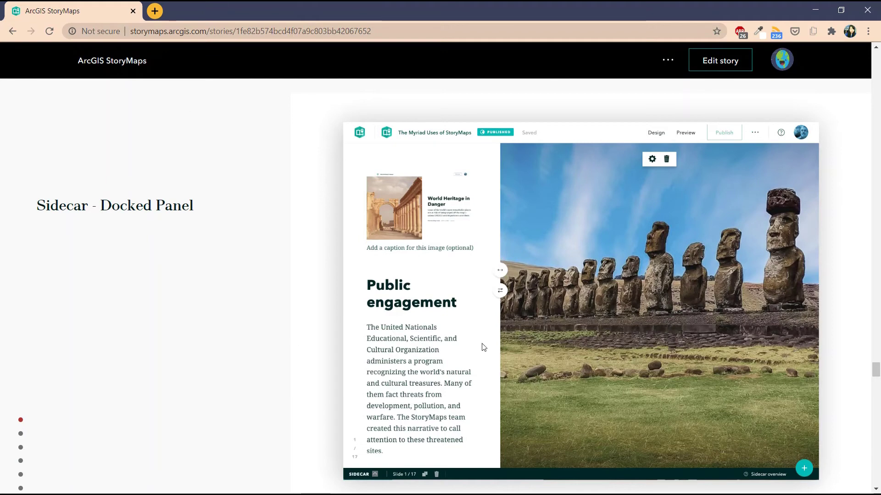
- Scroll past the sea ice floating-panel sidecar to the 'Five outings in Acadia' slideshow
scroll(193, 336, down, 1)
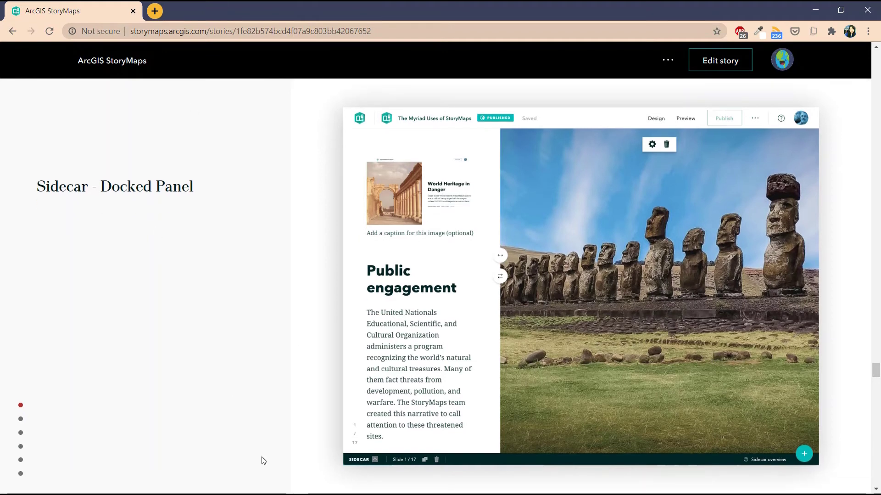
scroll(248, 281, down, 6)
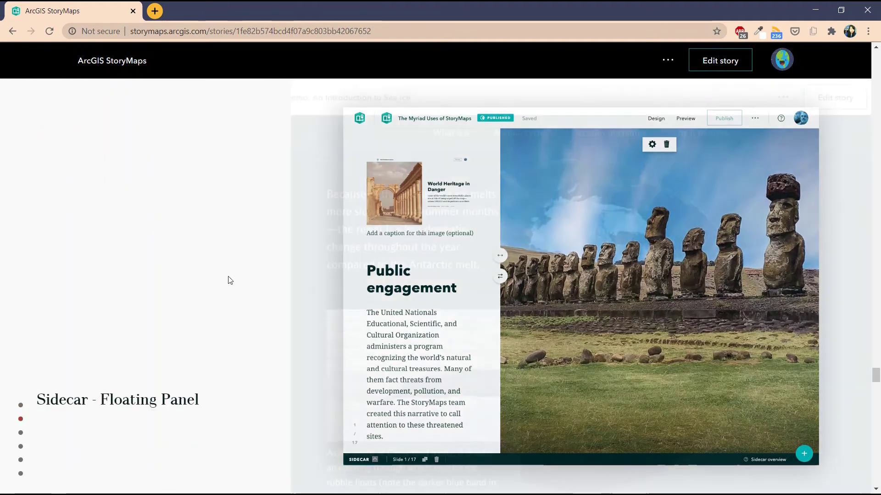
scroll(230, 280, down, 3)
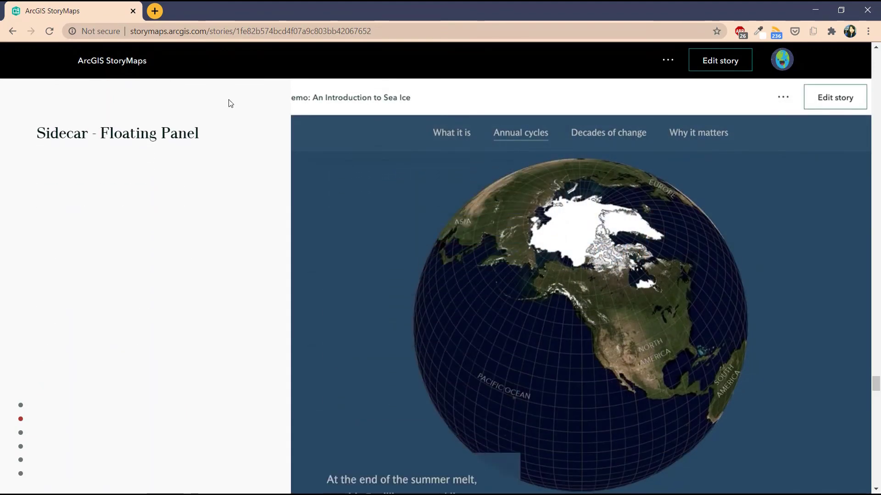
scroll(297, 327, down, 5)
scroll(511, 199, down, 5)
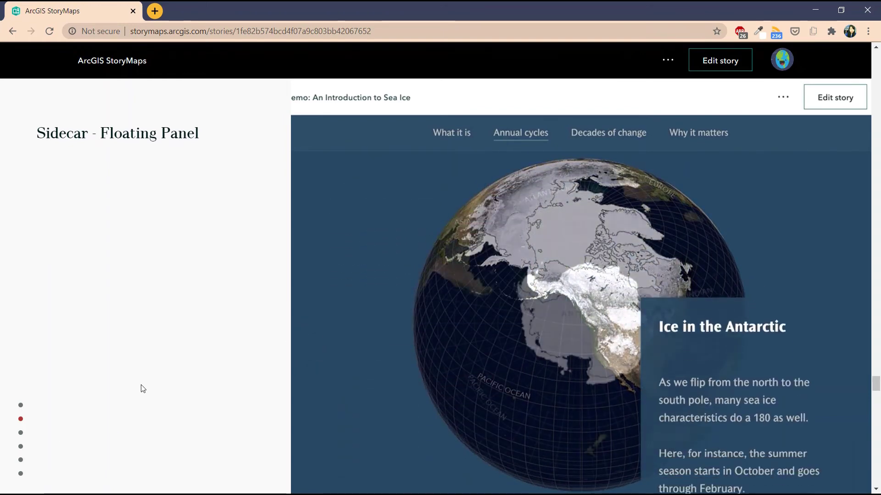
scroll(142, 387, down, 5)
scroll(142, 388, down, 4)
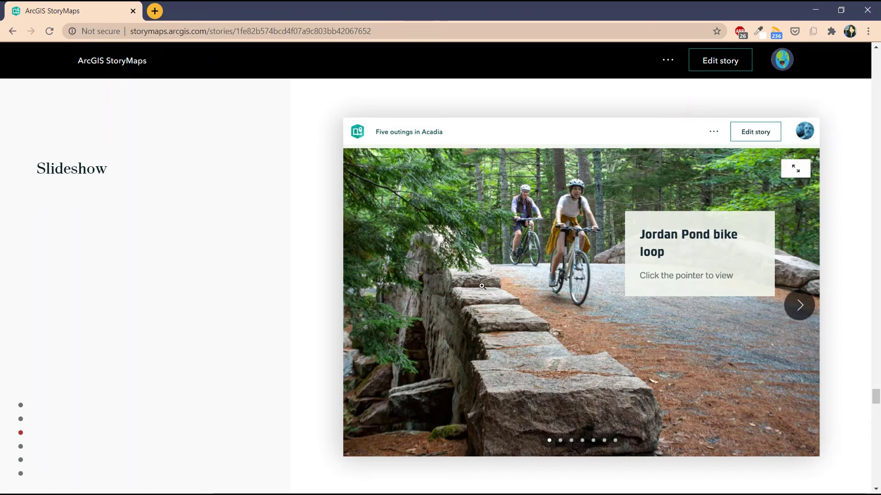
- Scroll past the Slideshow and the imagery-versus-basemap Swipe map to the Antarctic Guided Tour
scroll(168, 291, down, 5)
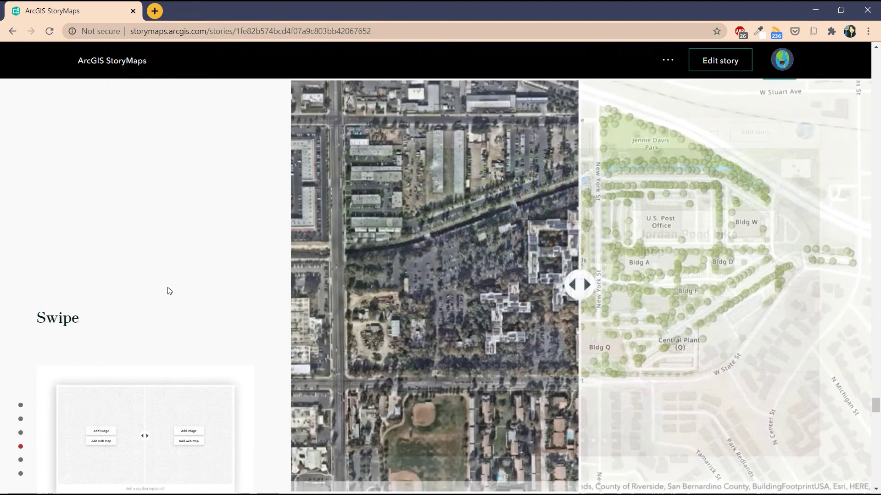
scroll(169, 290, down, 4)
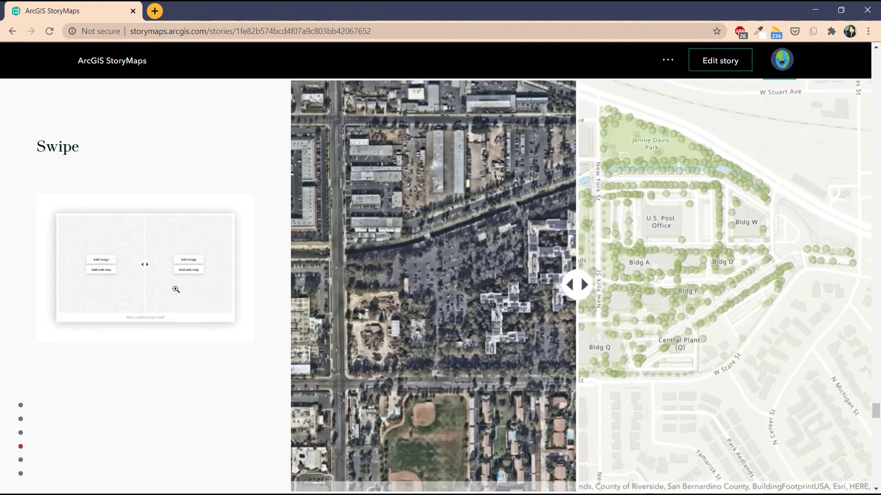
scroll(202, 273, down, 2)
scroll(213, 273, down, 5)
- Switch to the Purpose and Penguins example story and scroll through its tour cards
scroll(216, 277, down, 3)
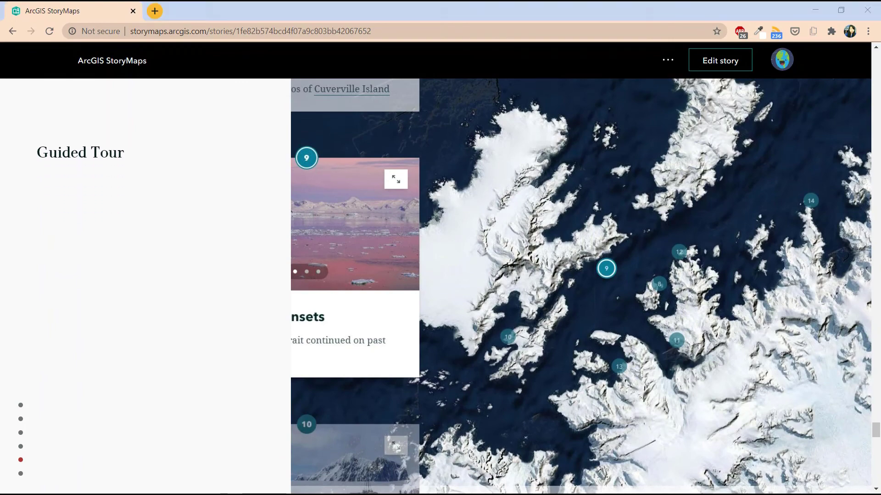
key(alt+Tab)
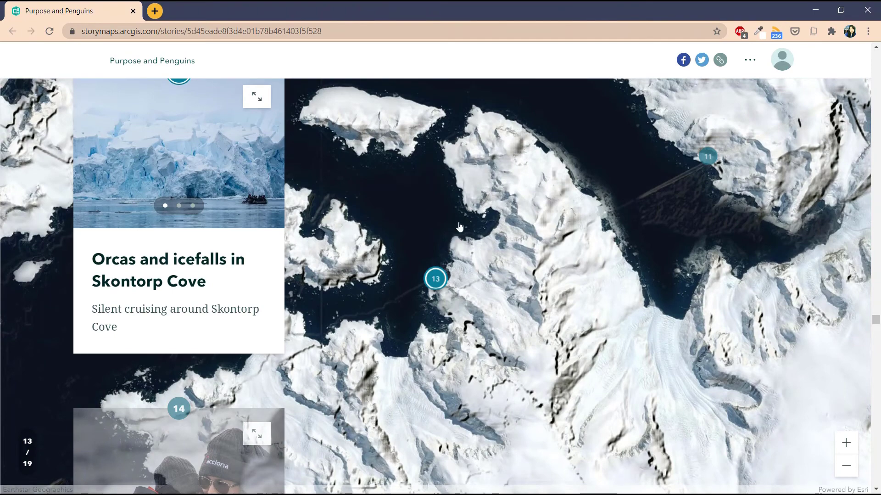
scroll(461, 223, down, 4)
scroll(462, 223, down, 2)
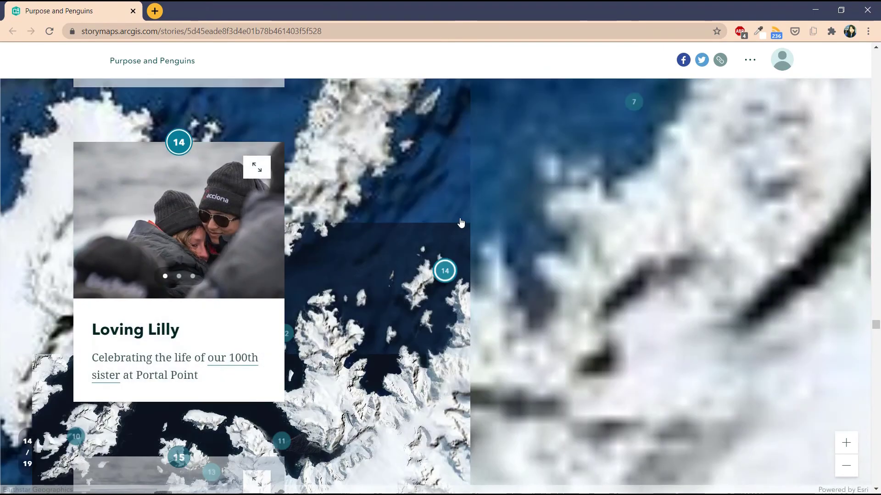
scroll(461, 222, down, 3)
scroll(462, 222, down, 2)
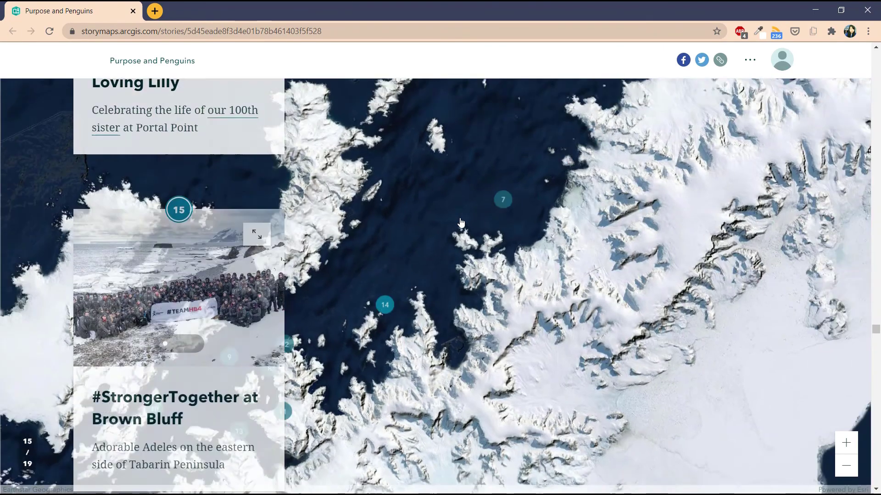
- Scroll back up through the Antarctic guided tour to stop 4, 'First iceberg'
scroll(461, 223, up, 8)
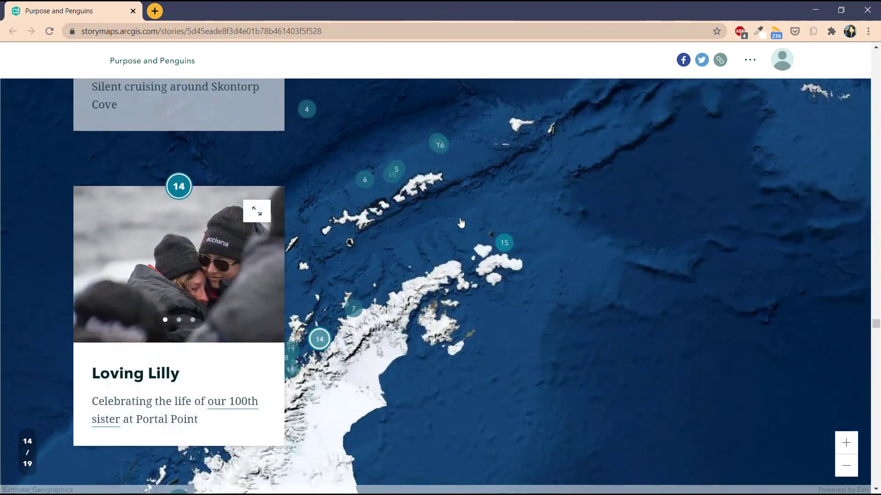
scroll(461, 222, up, 3)
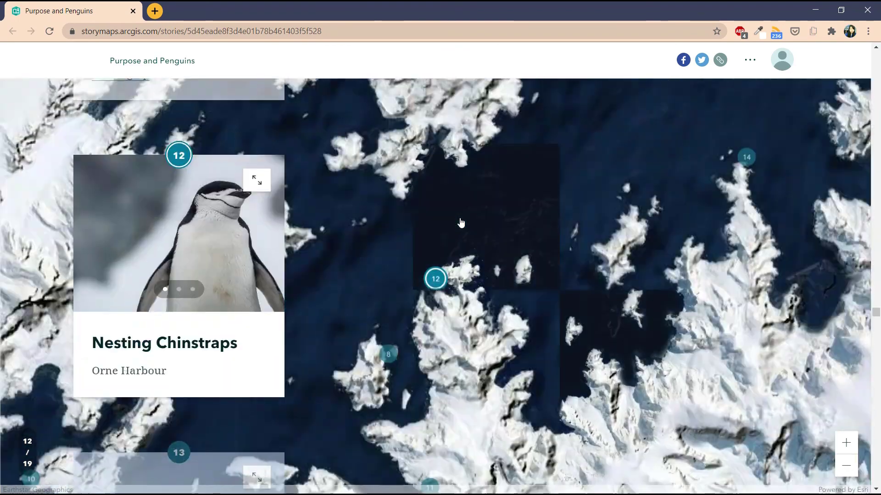
scroll(461, 223, up, 2)
scroll(462, 222, up, 2)
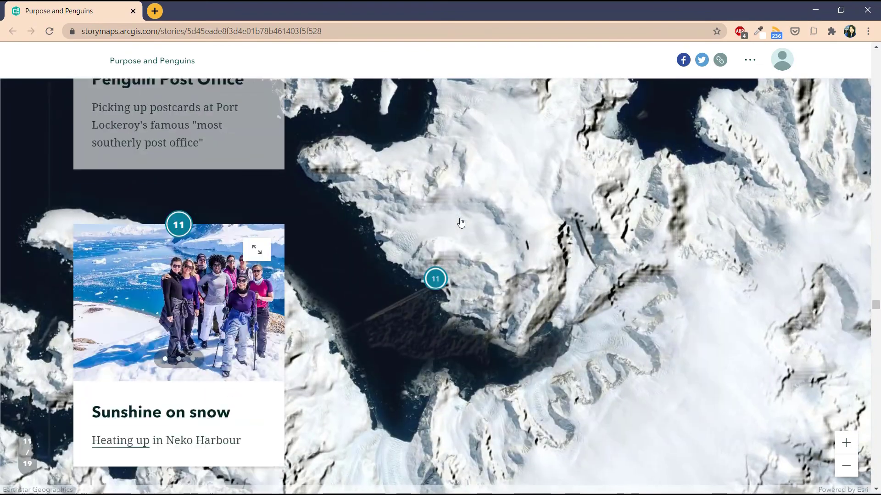
scroll(461, 222, up, 3)
scroll(461, 222, up, 5)
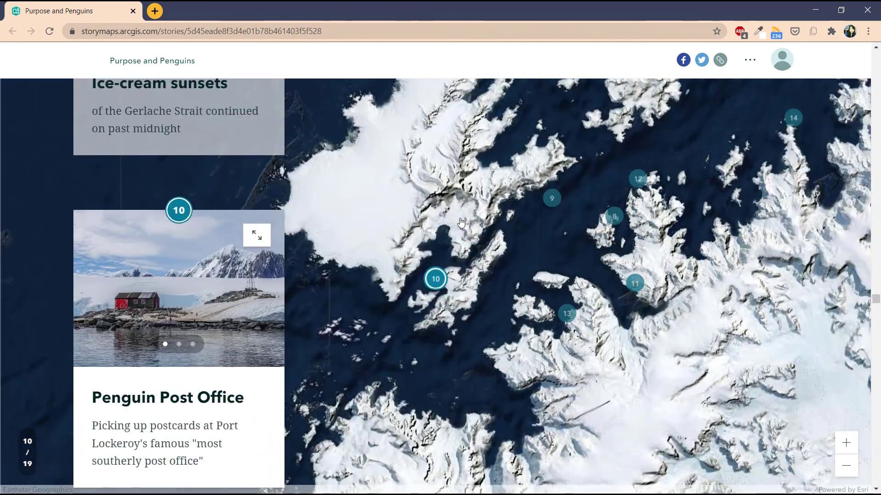
scroll(461, 223, up, 5)
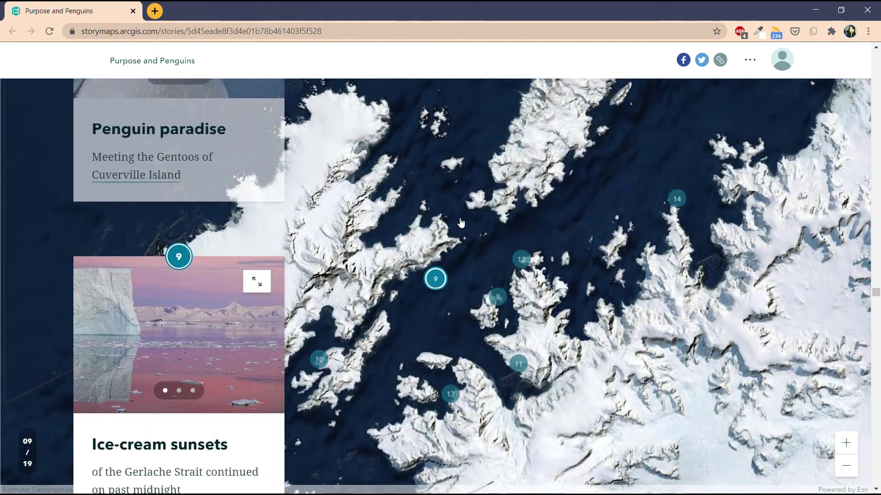
scroll(461, 222, up, 8)
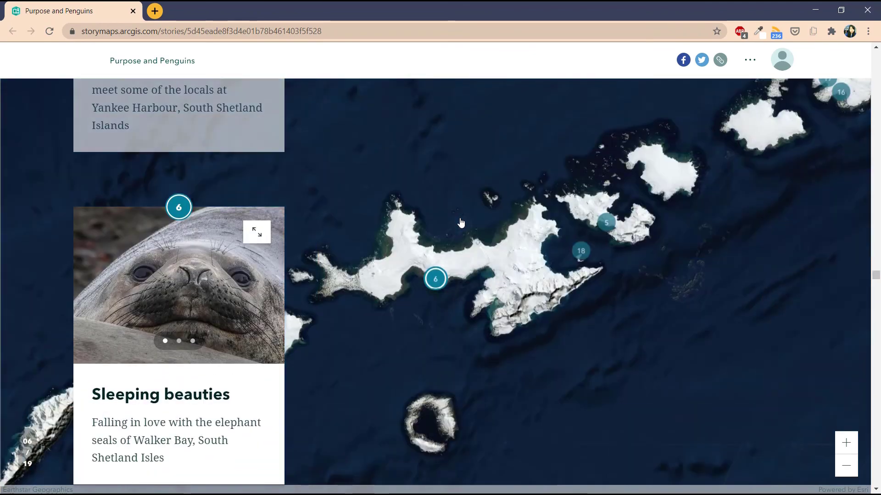
scroll(461, 222, up, 5)
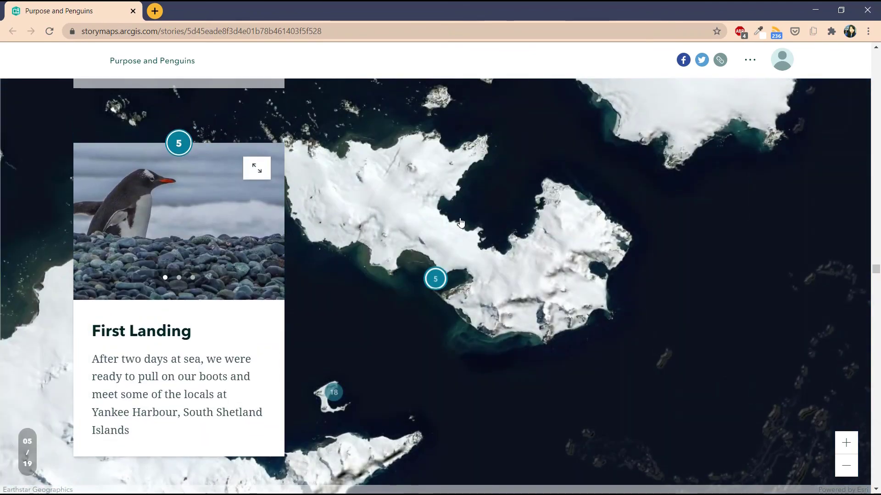
scroll(461, 222, up, 5)
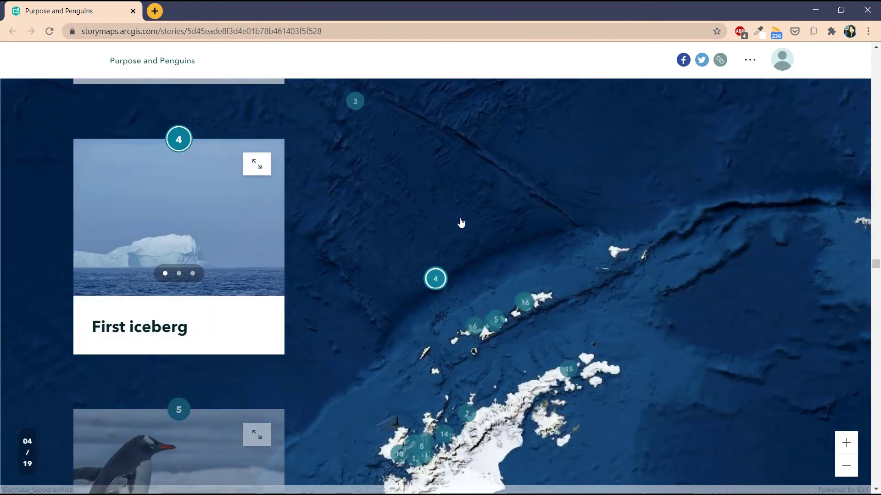
scroll(461, 222, up, 1)
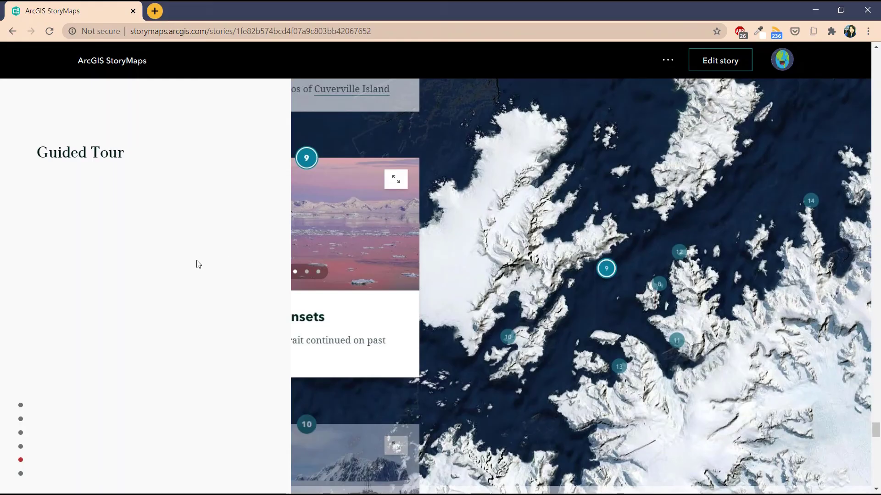
- Play the Map Action Variety demo video with its sound muted
scroll(192, 268, down, 3)
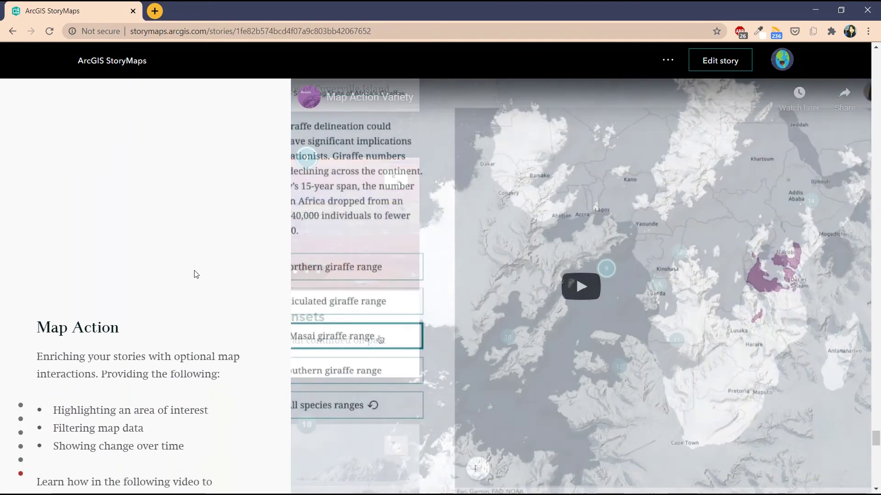
scroll(196, 274, down, 4)
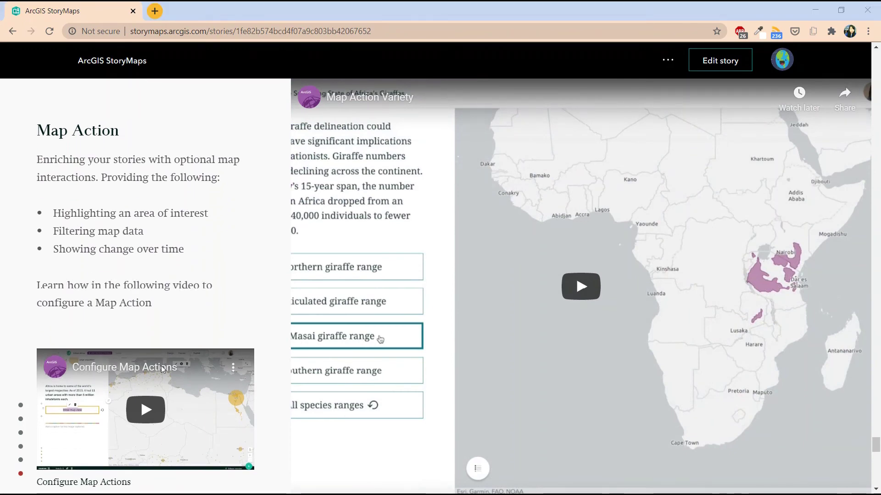
click(571, 287)
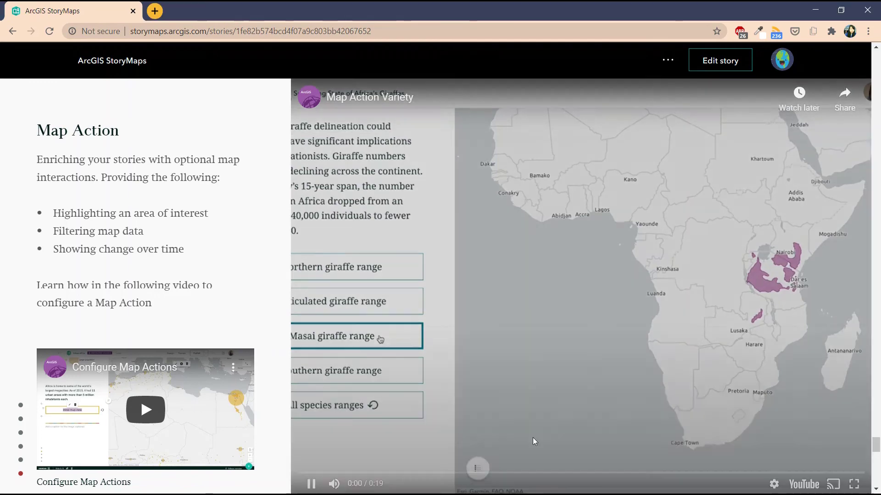
click(334, 483)
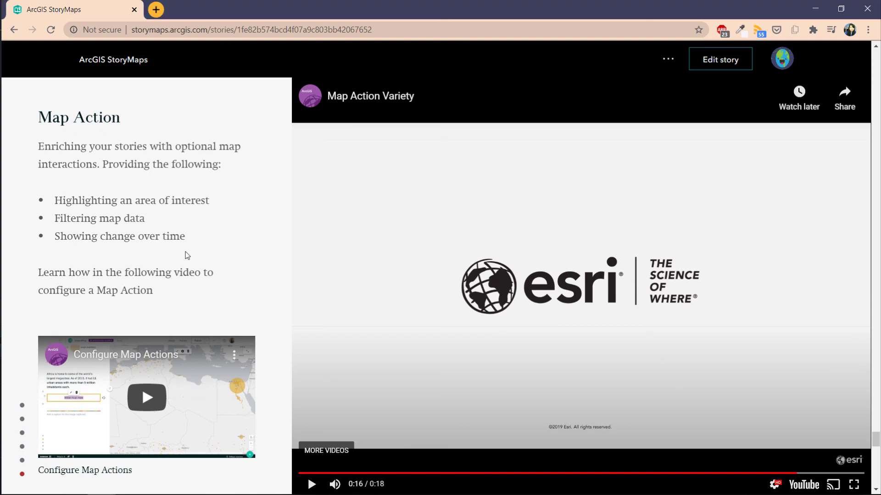
- Scroll past the giraffe Map Action example to the Additional Resources links
scroll(187, 255, down, 2)
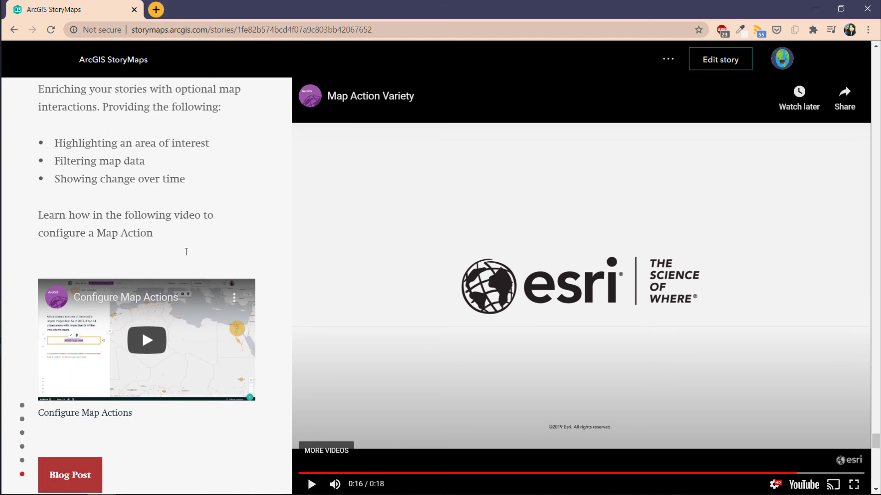
scroll(186, 252, down, 6)
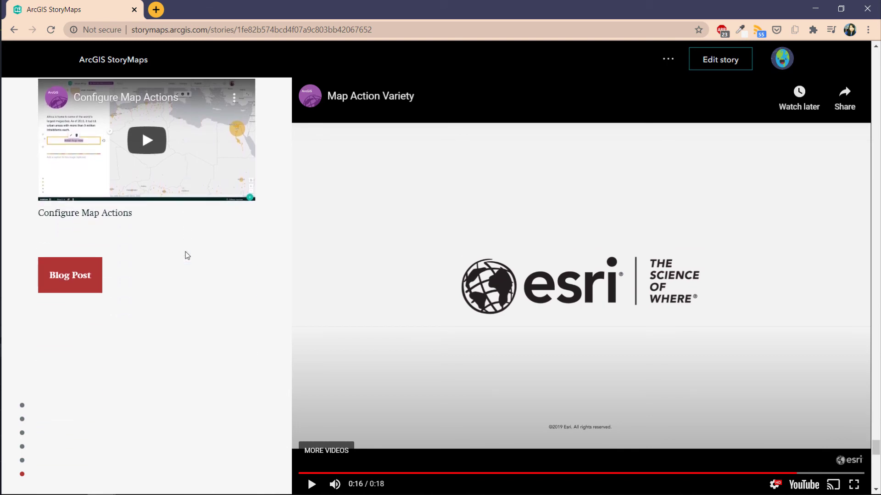
scroll(187, 255, down, 10)
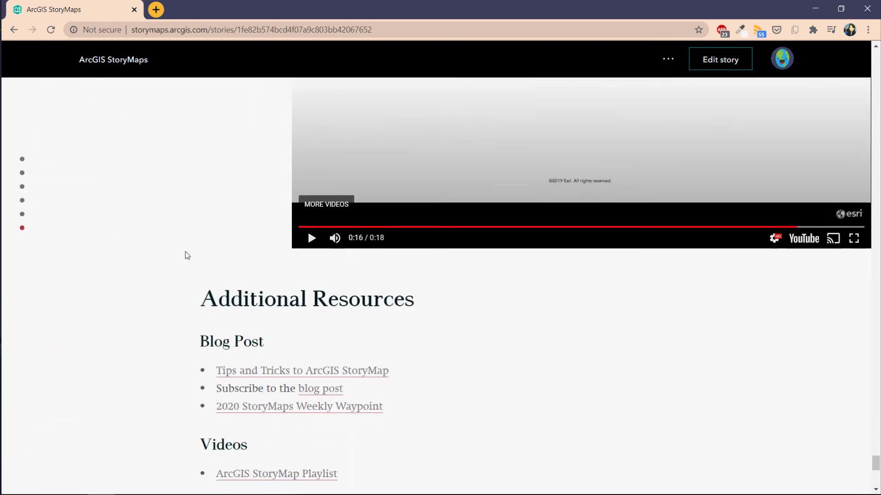
- Scroll past Online Courses to the 'Share your maps and apps with me!' section and Esri Canada footer
scroll(188, 255, down, 4)
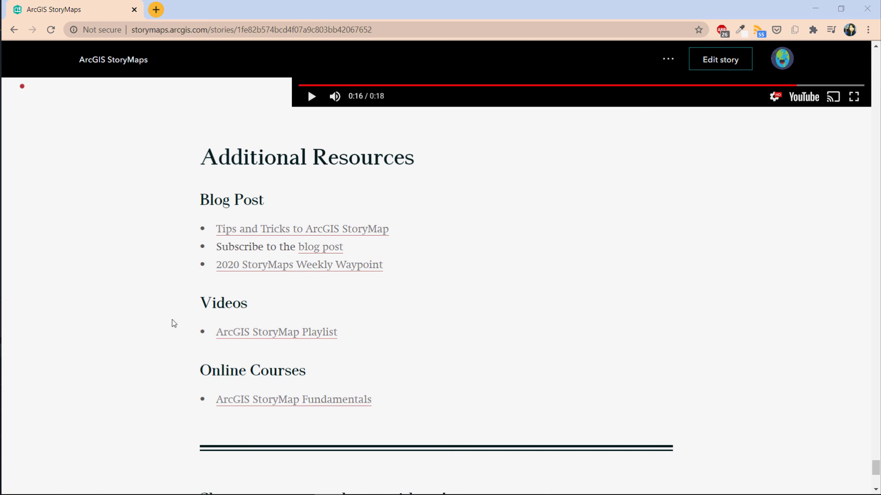
scroll(177, 410, down, 1)
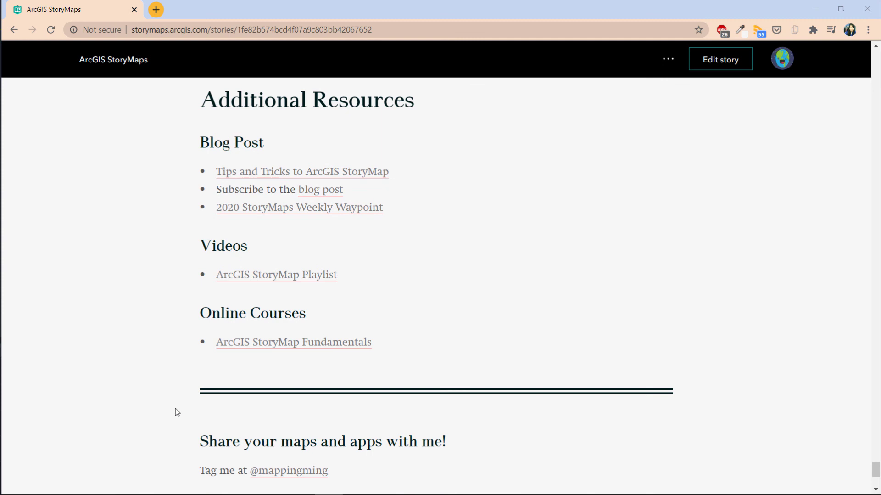
scroll(177, 411, down, 2)
scroll(175, 409, down, 1)
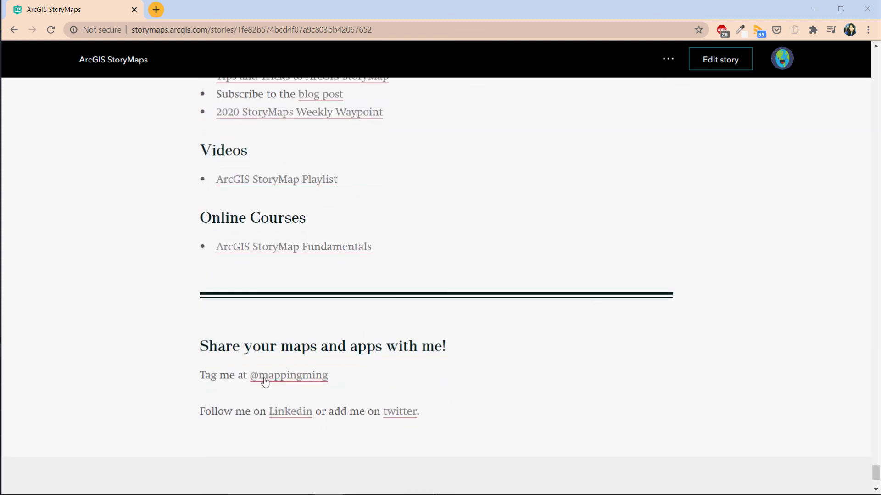
click(280, 380)
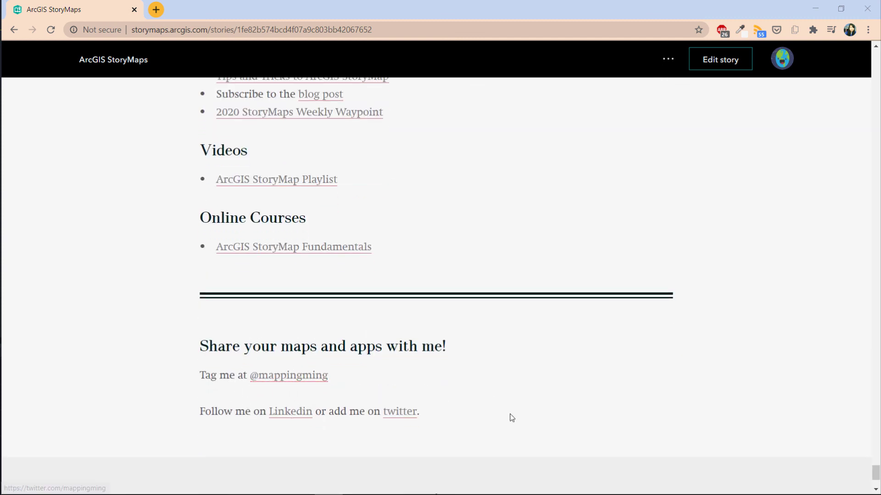
scroll(522, 413, down, 3)
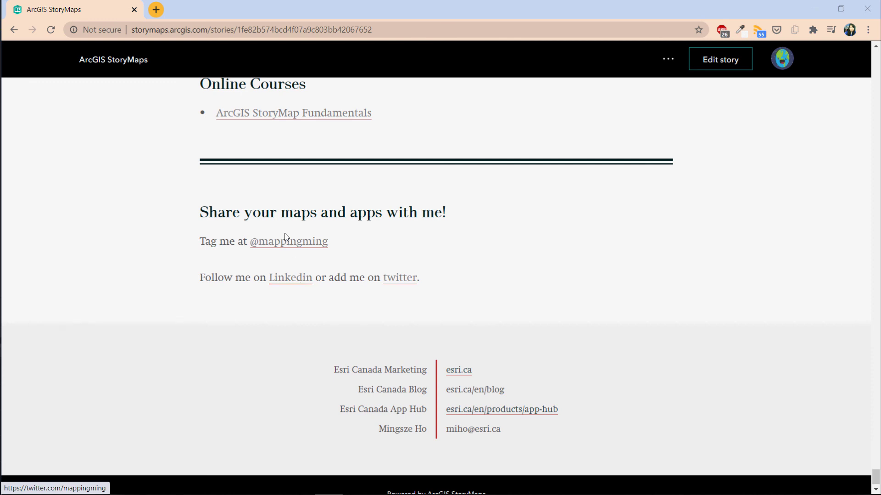
click(193, 217)
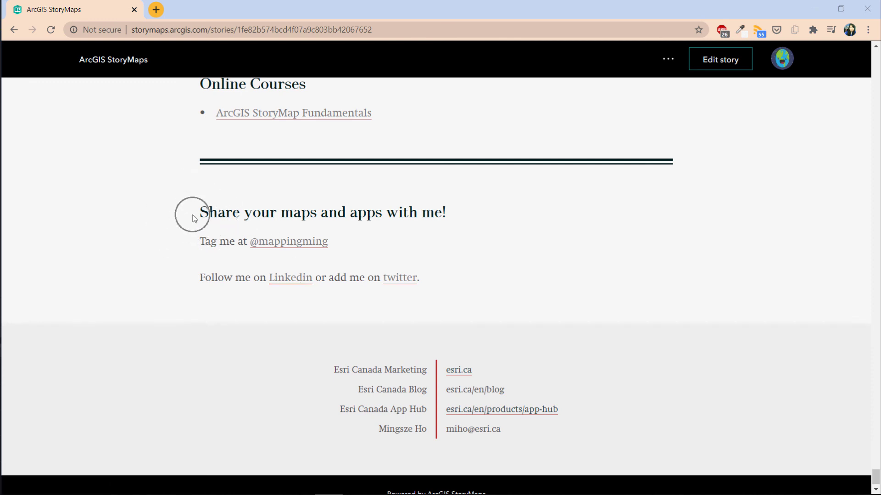